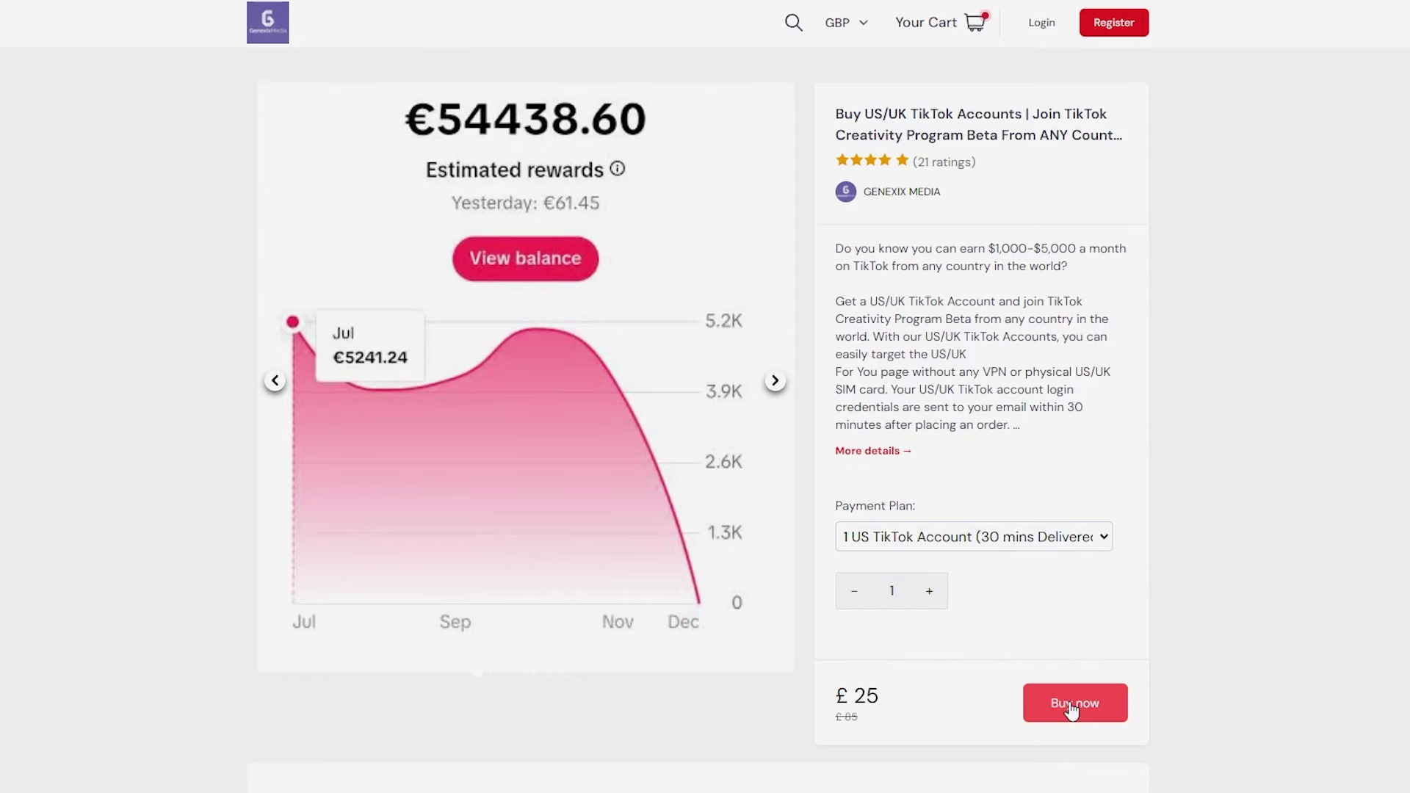
- Start buying the 1 US TikTok Account plan and view the followers package size options
click(1071, 709)
click(808, 306)
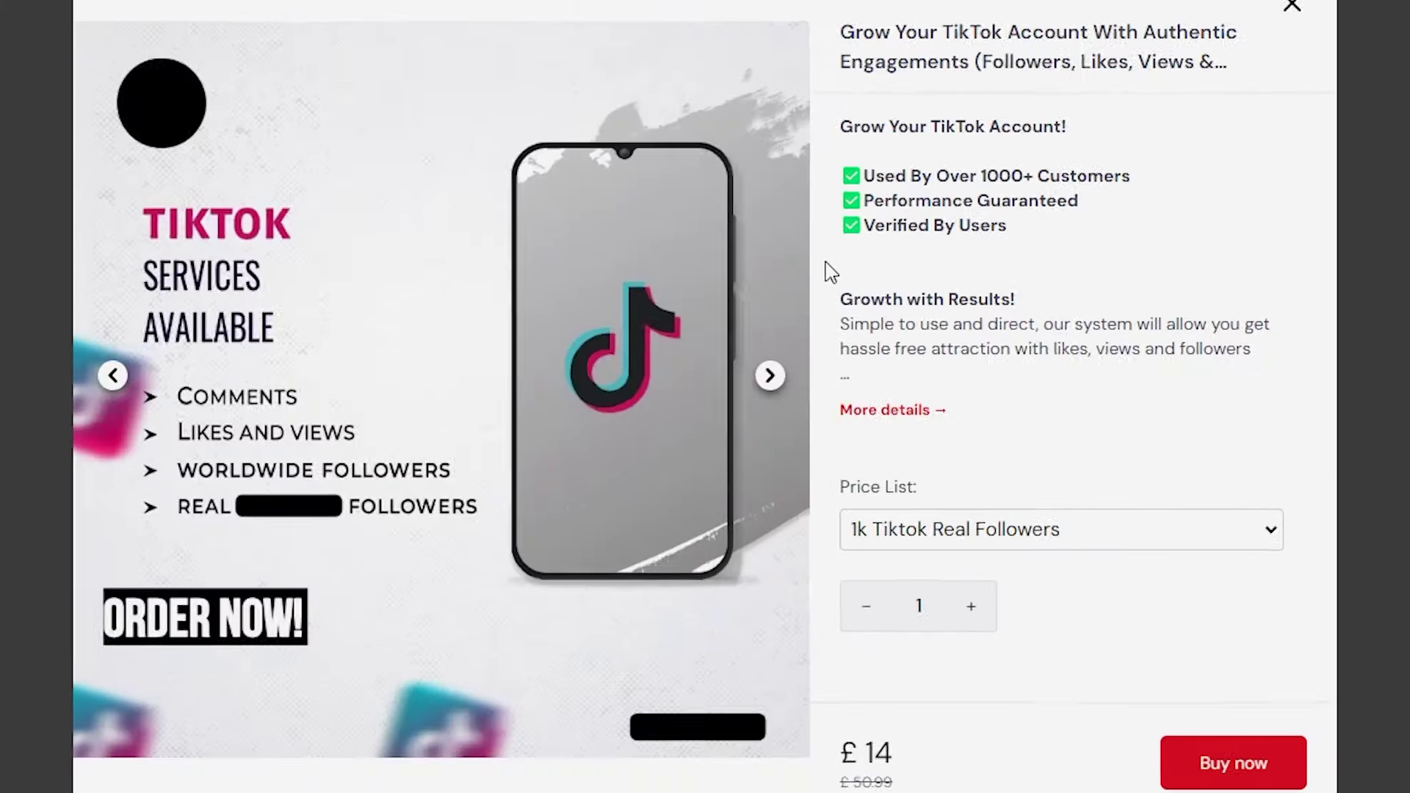
click(975, 582)
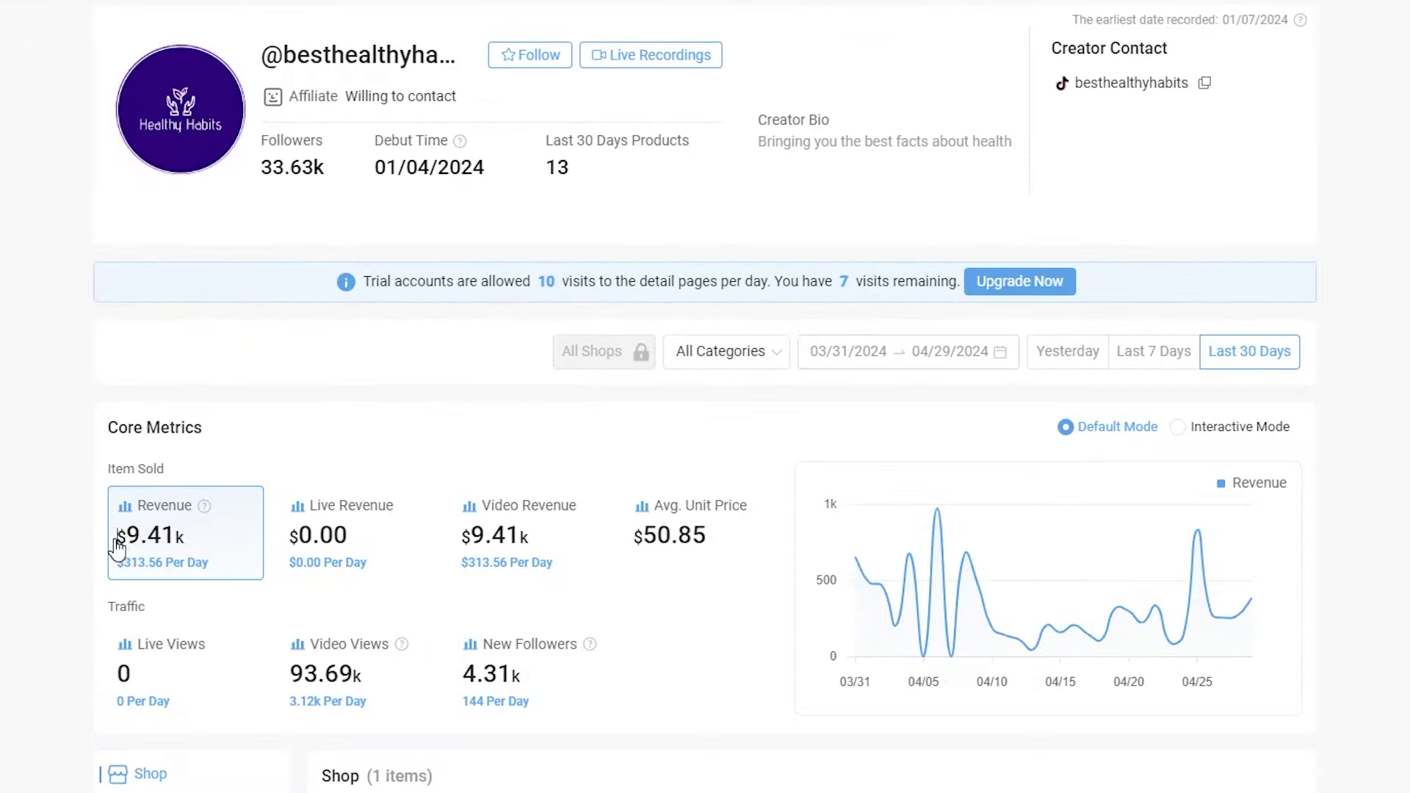
- Highlight the creator's $9.41k revenue, then filter the Product list to the Health category
drag(116, 542, 200, 558)
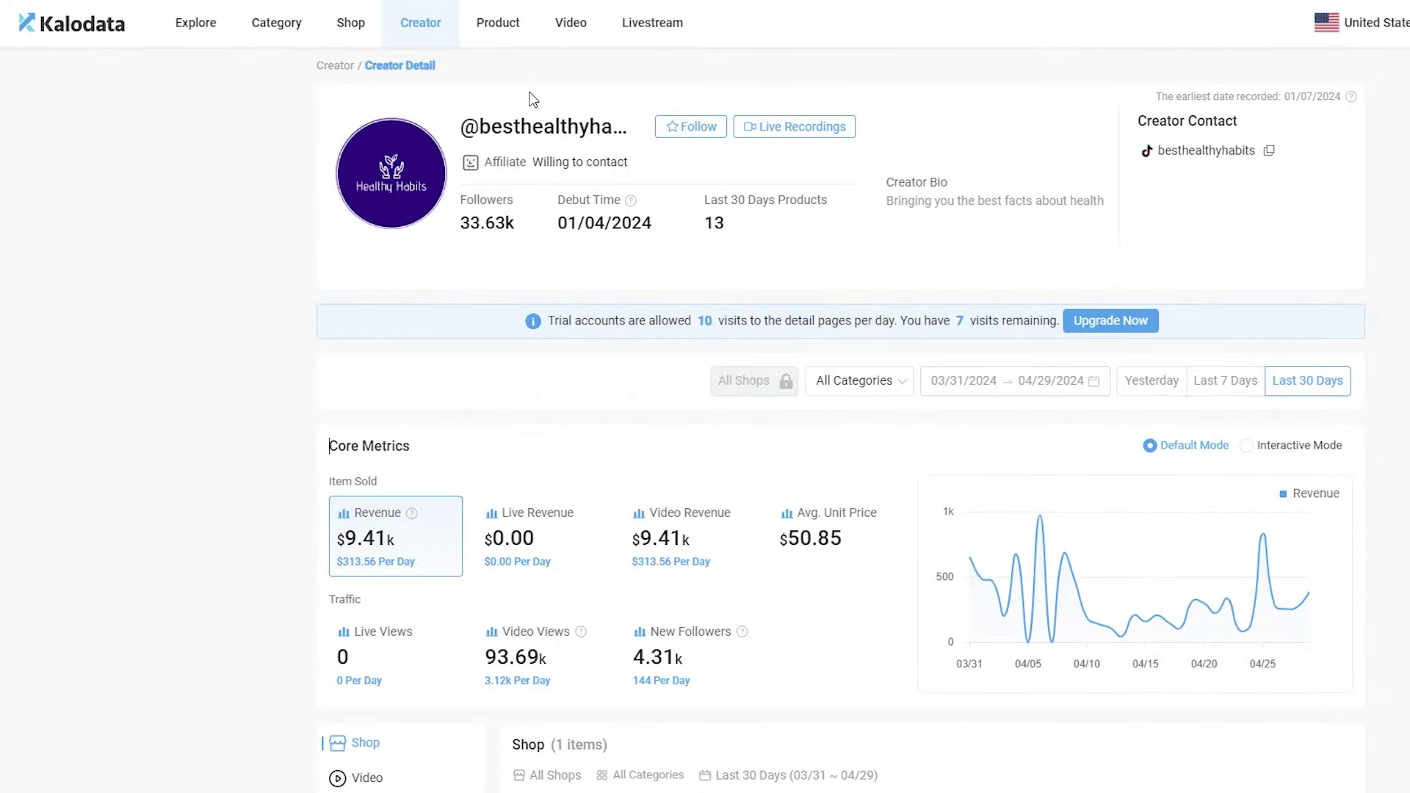
click(522, 23)
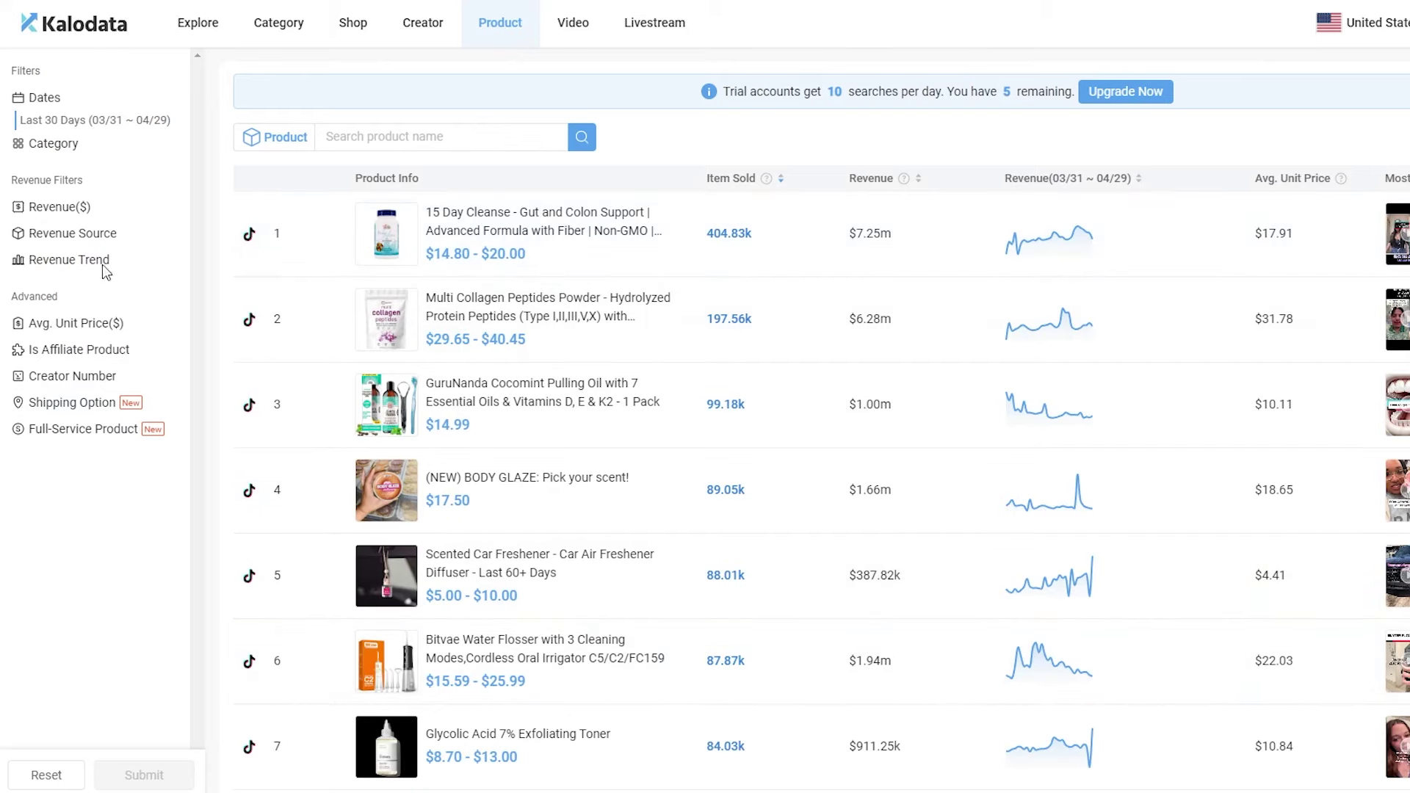
click(51, 144)
scroll(44, 345, down, 1)
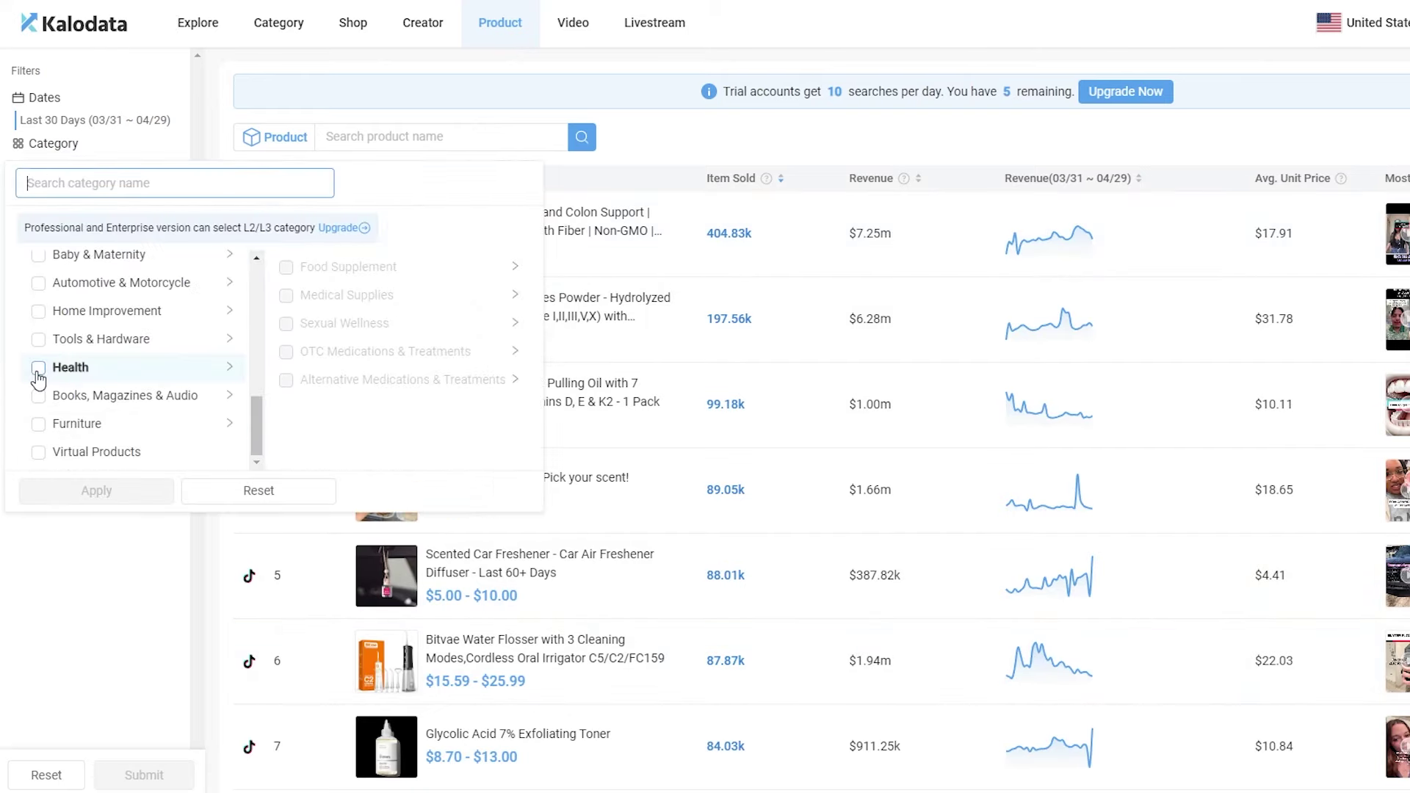
click(35, 365)
click(110, 490)
click(146, 768)
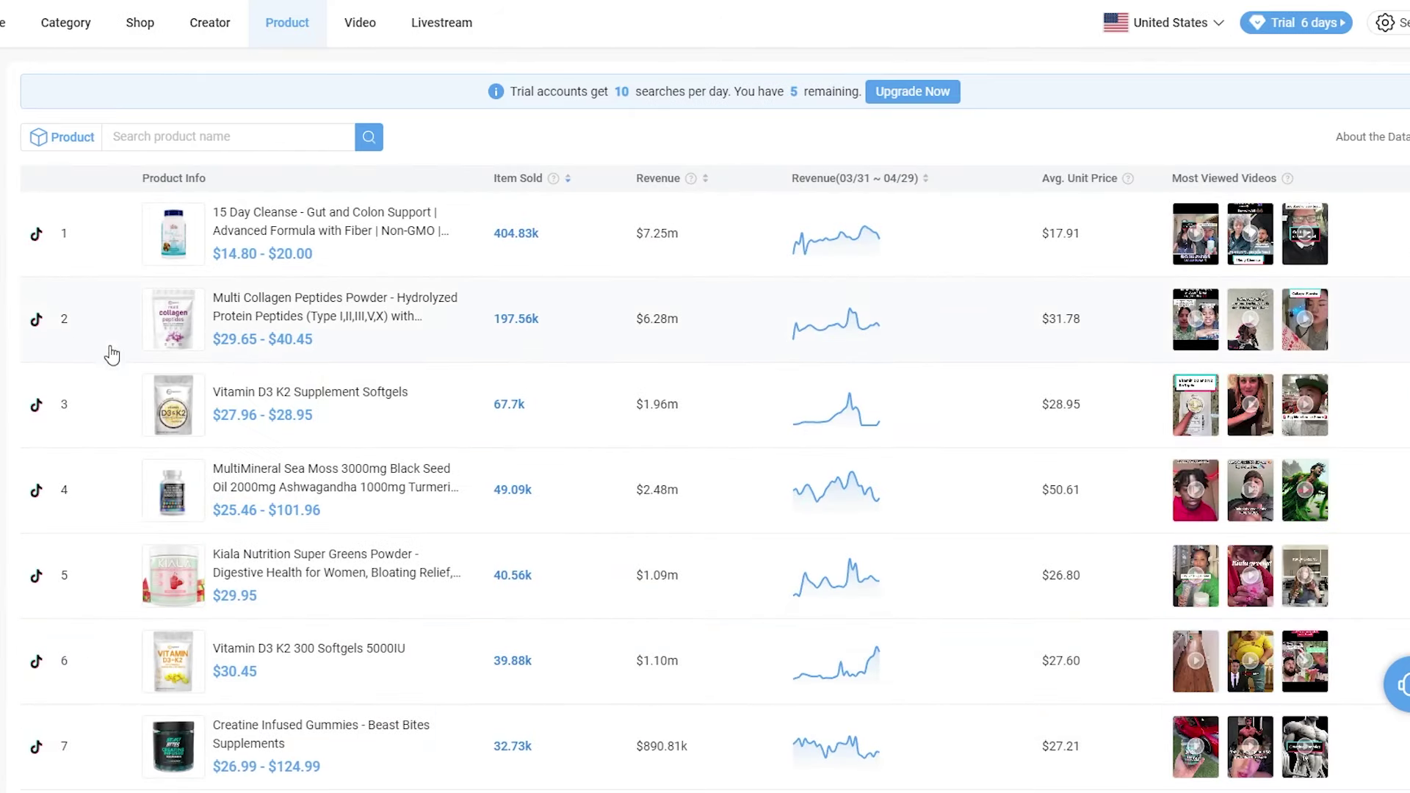
- Open the top Health product ($7.25m) and highlight its top creator's $288.38k revenue
drag(635, 238, 678, 236)
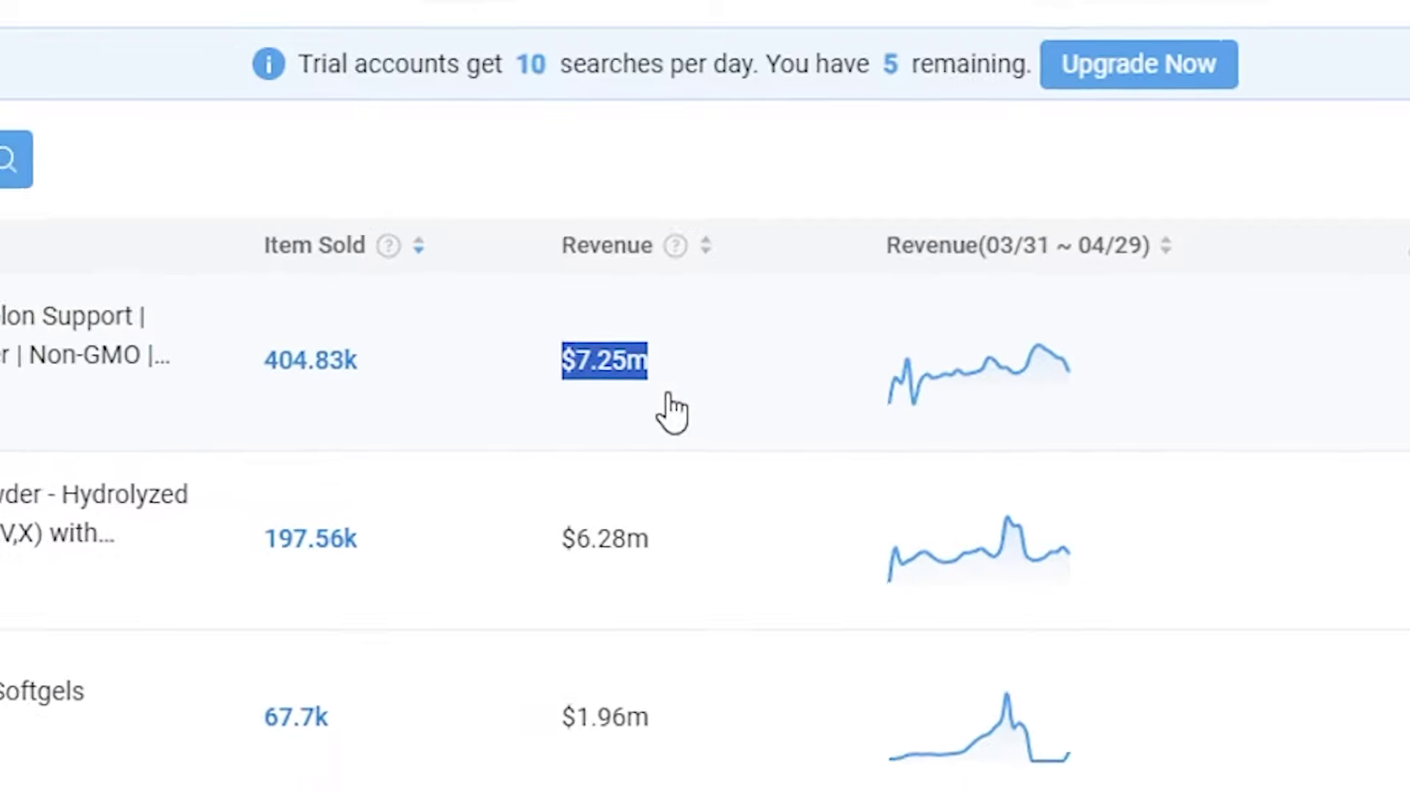
click(41, 377)
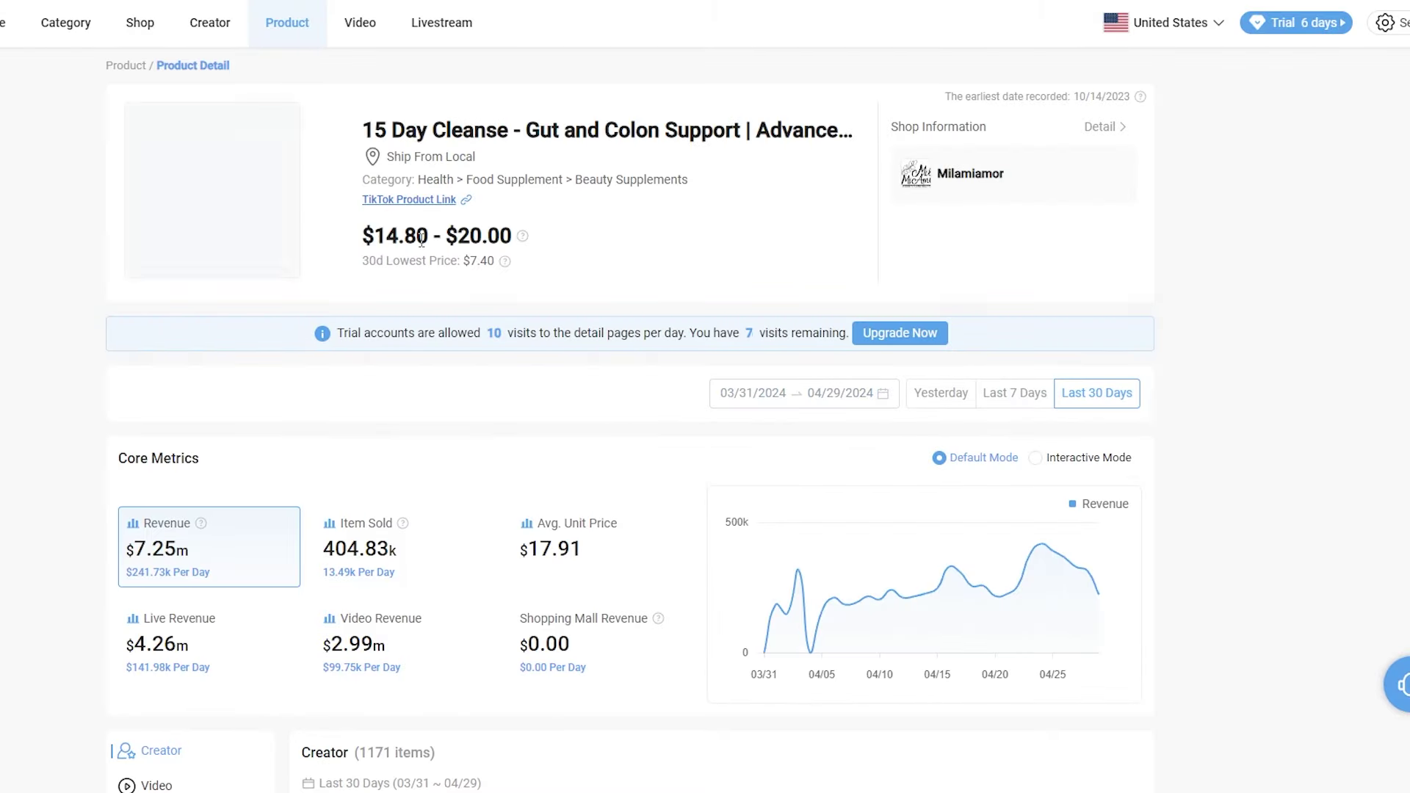
scroll(644, 242, down, 3)
scroll(820, 240, down, 5)
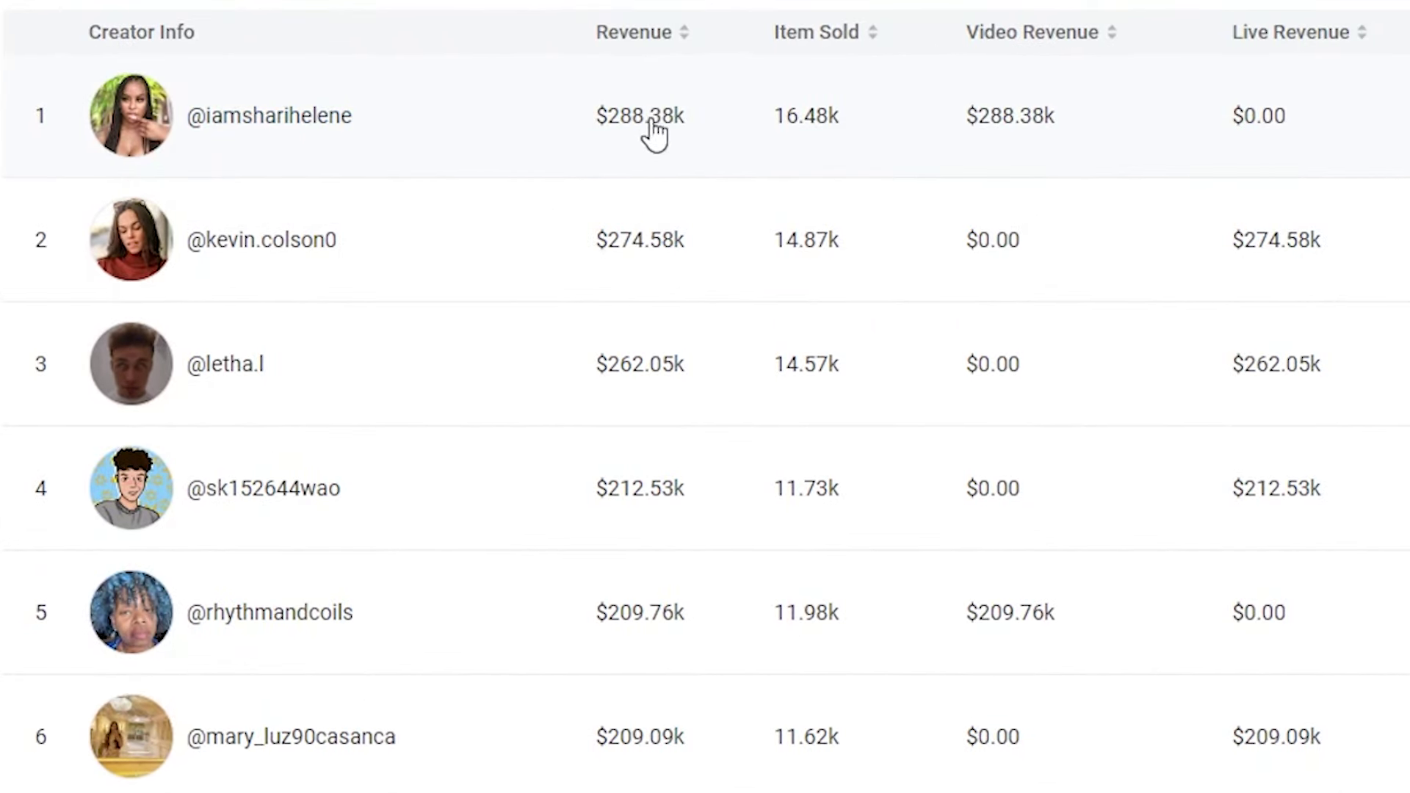
drag(593, 117, 711, 138)
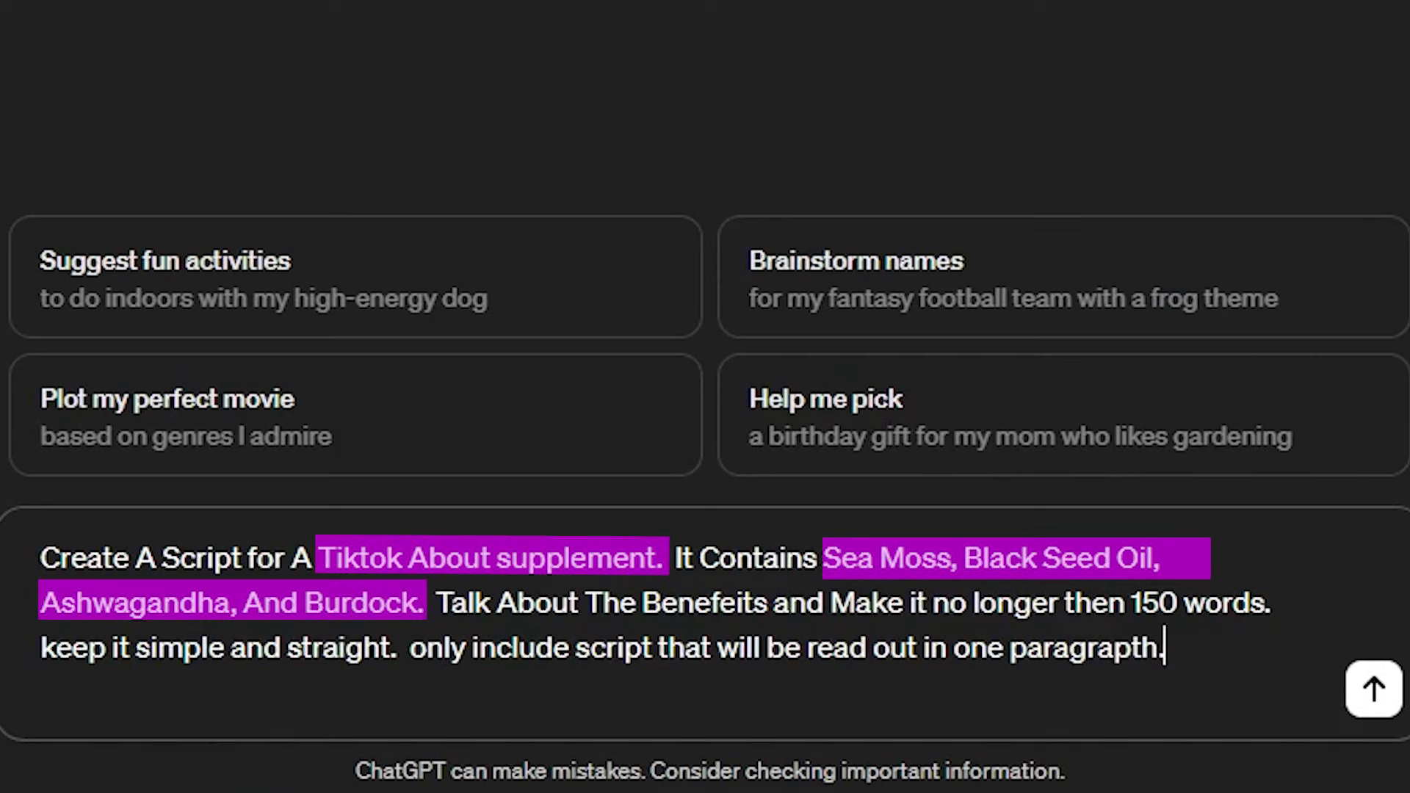
- Send the script prompt and copy the ingredient passage from ChatGPT's reply
key(Return)
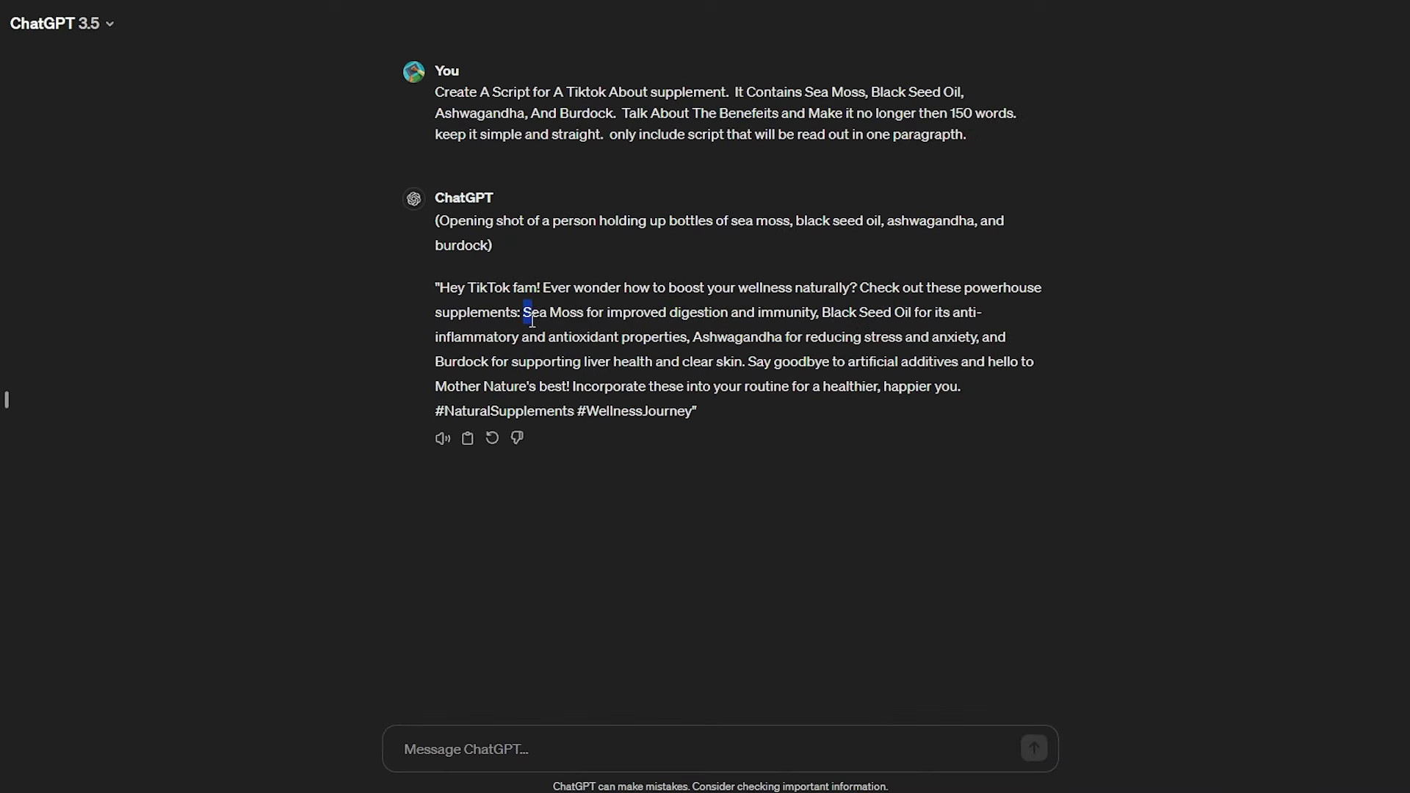
drag(523, 312, 724, 398)
right_click(653, 347)
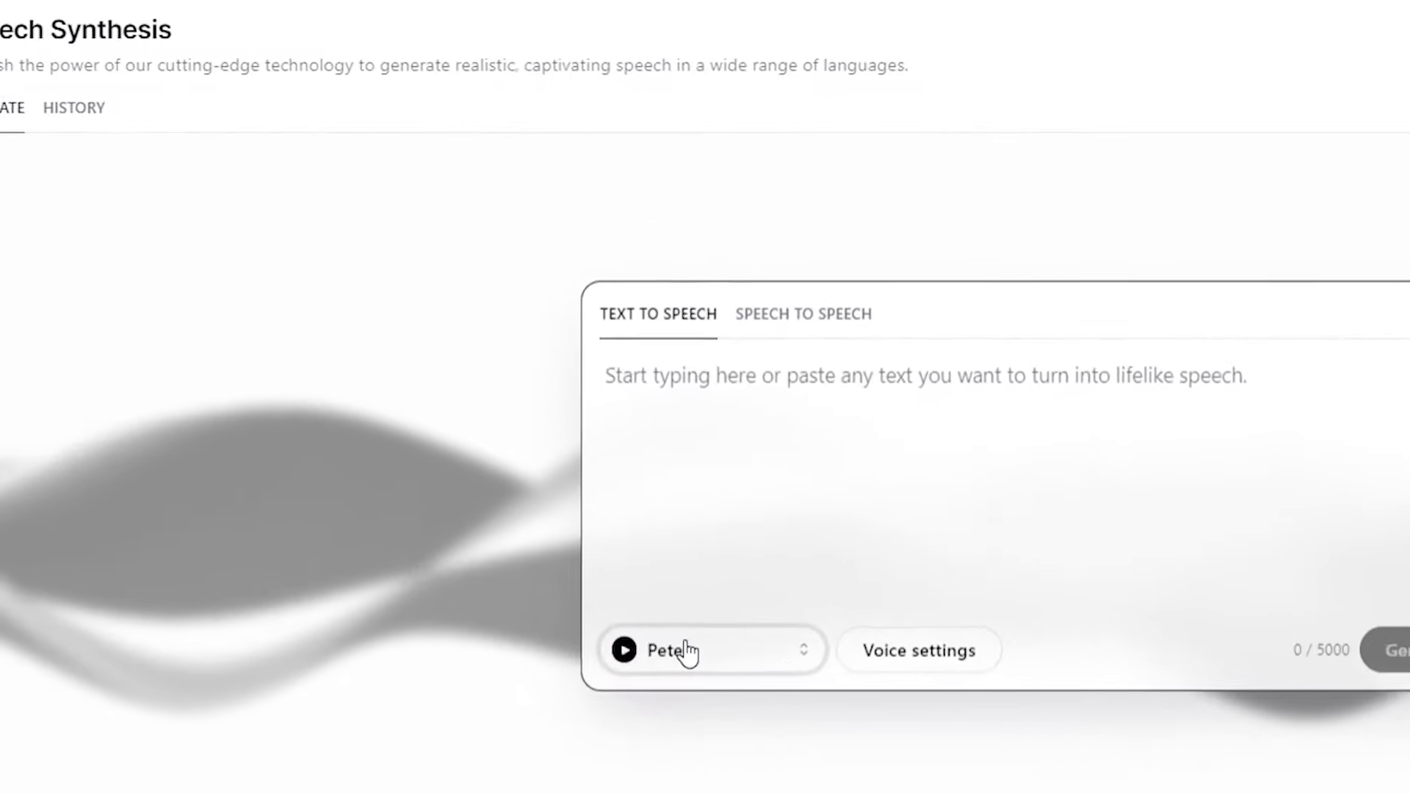
- Paste the script with the Adam - Calm, Smart voice and generate the speech
click(687, 650)
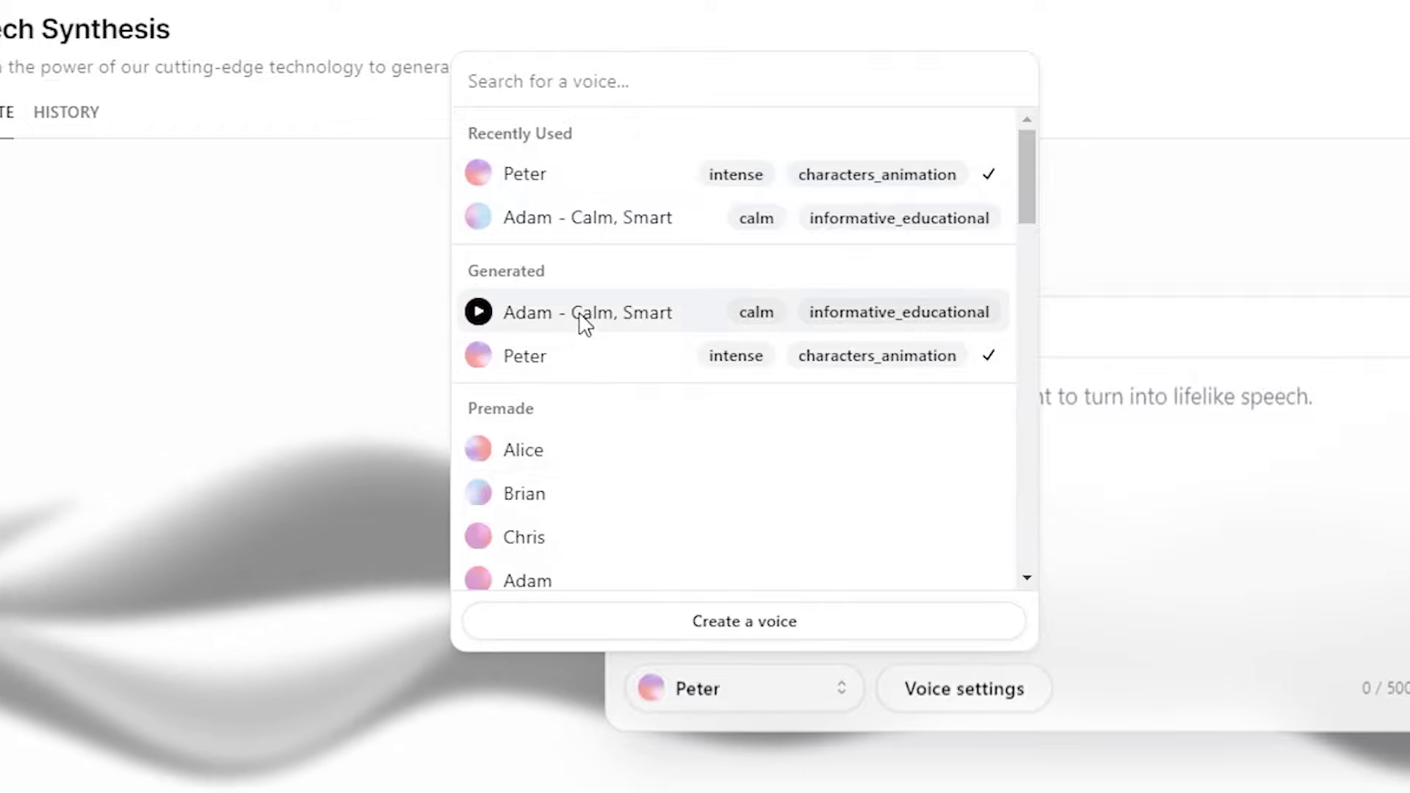
click(584, 322)
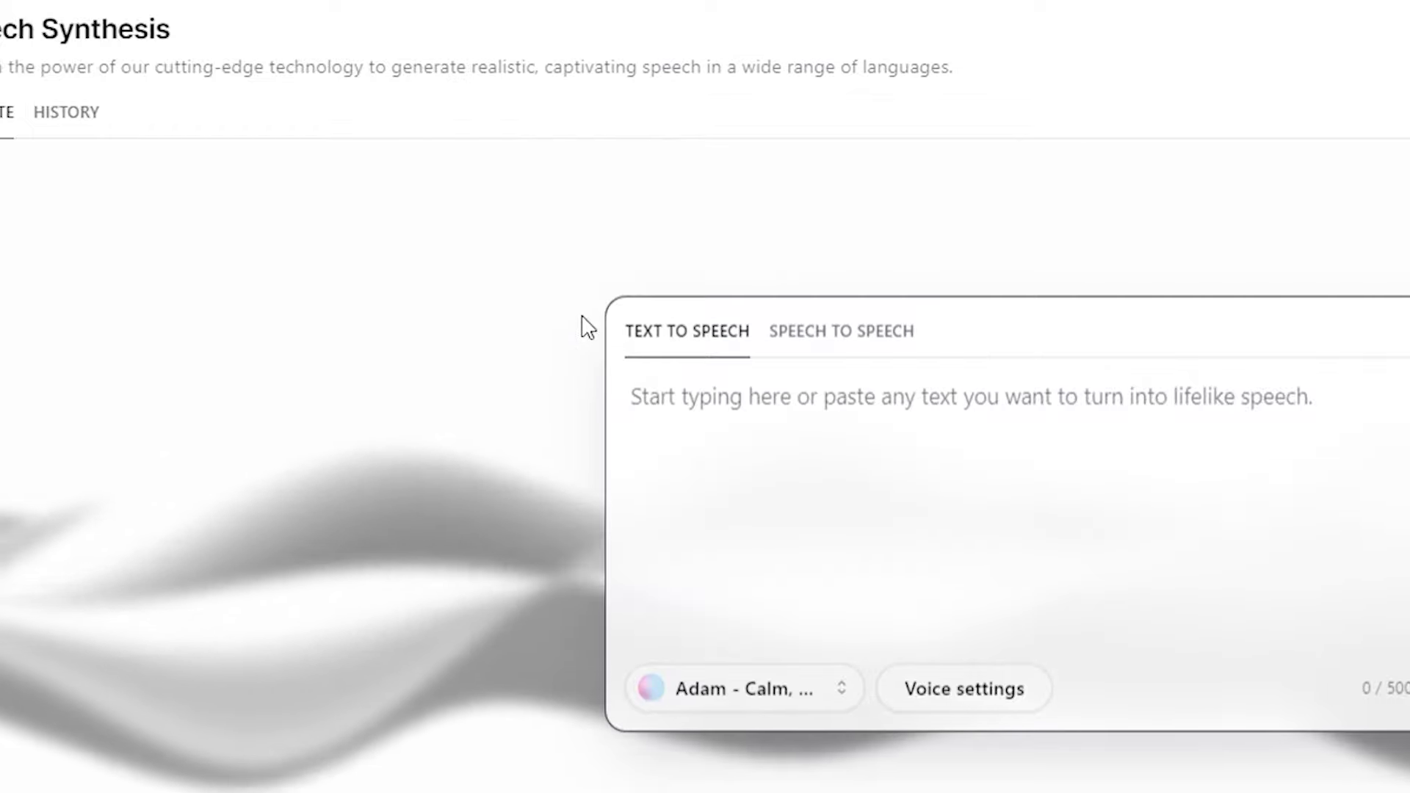
right_click(1344, 422)
click(951, 409)
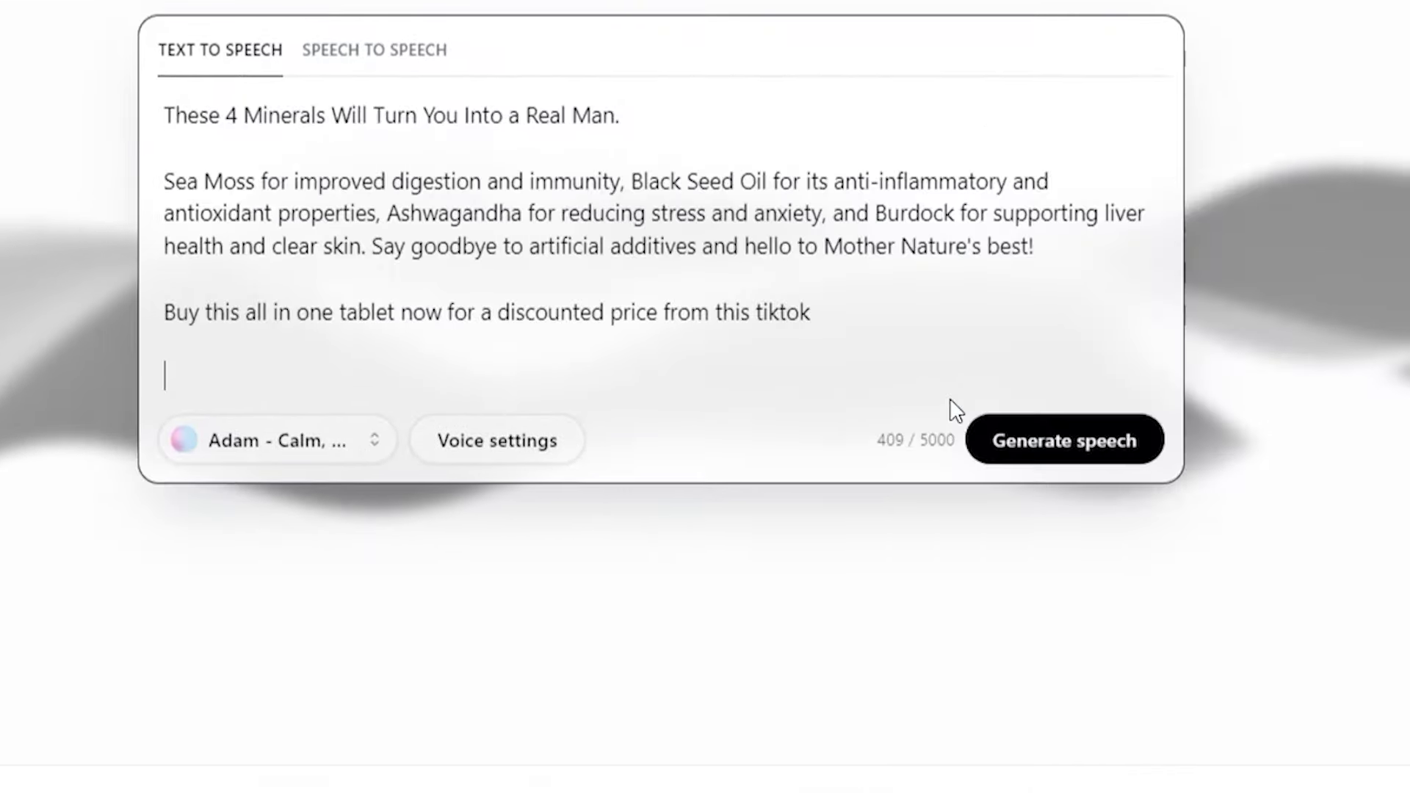
click(1025, 449)
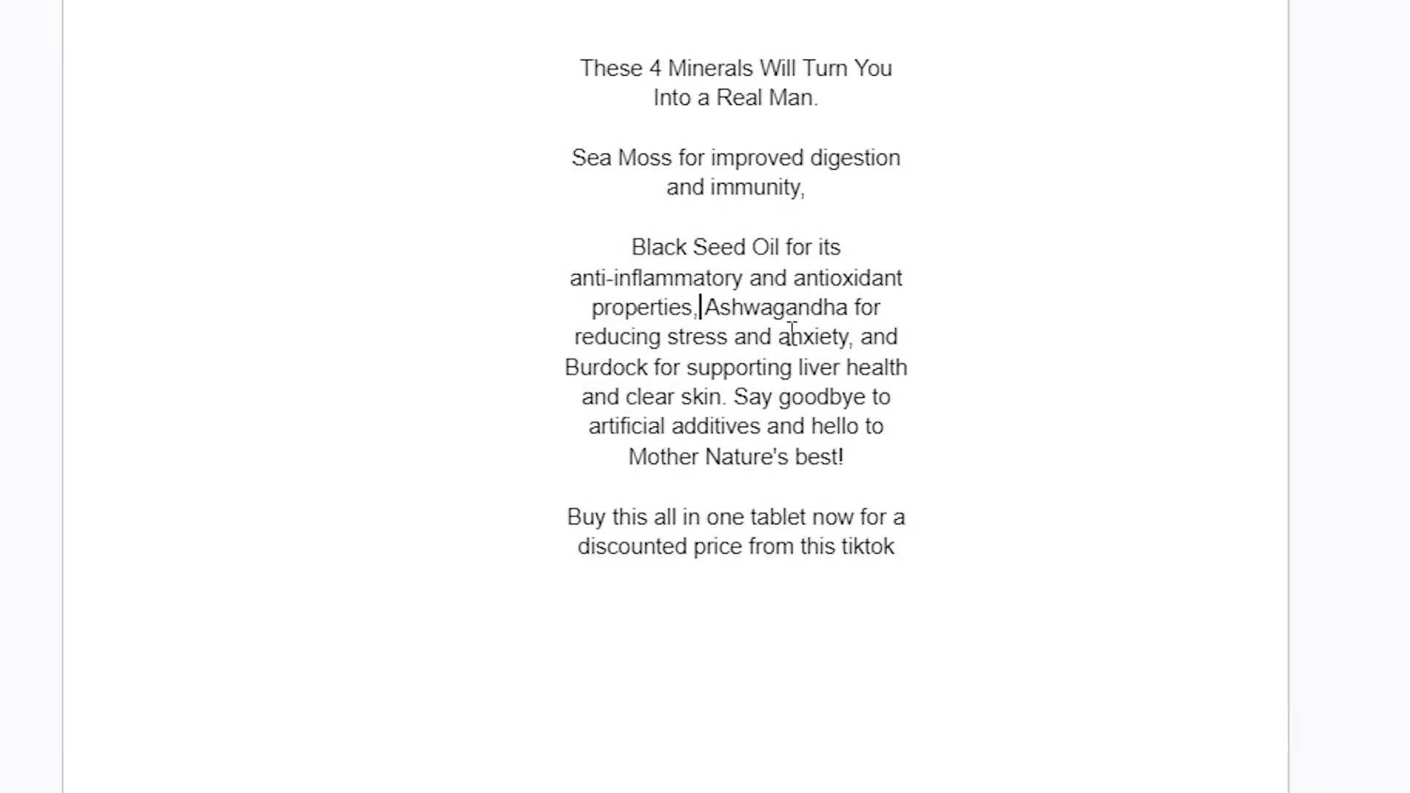
- Break the script into blocks at Black Seed Oil and after 'properties,', 'anxiety,' and 'skin.'
key(Return)
key(Return)
click(716, 396)
key(Return)
key(Return)
click(826, 486)
key(Return)
key(Return)
click(613, 574)
key(Return)
key(Return)
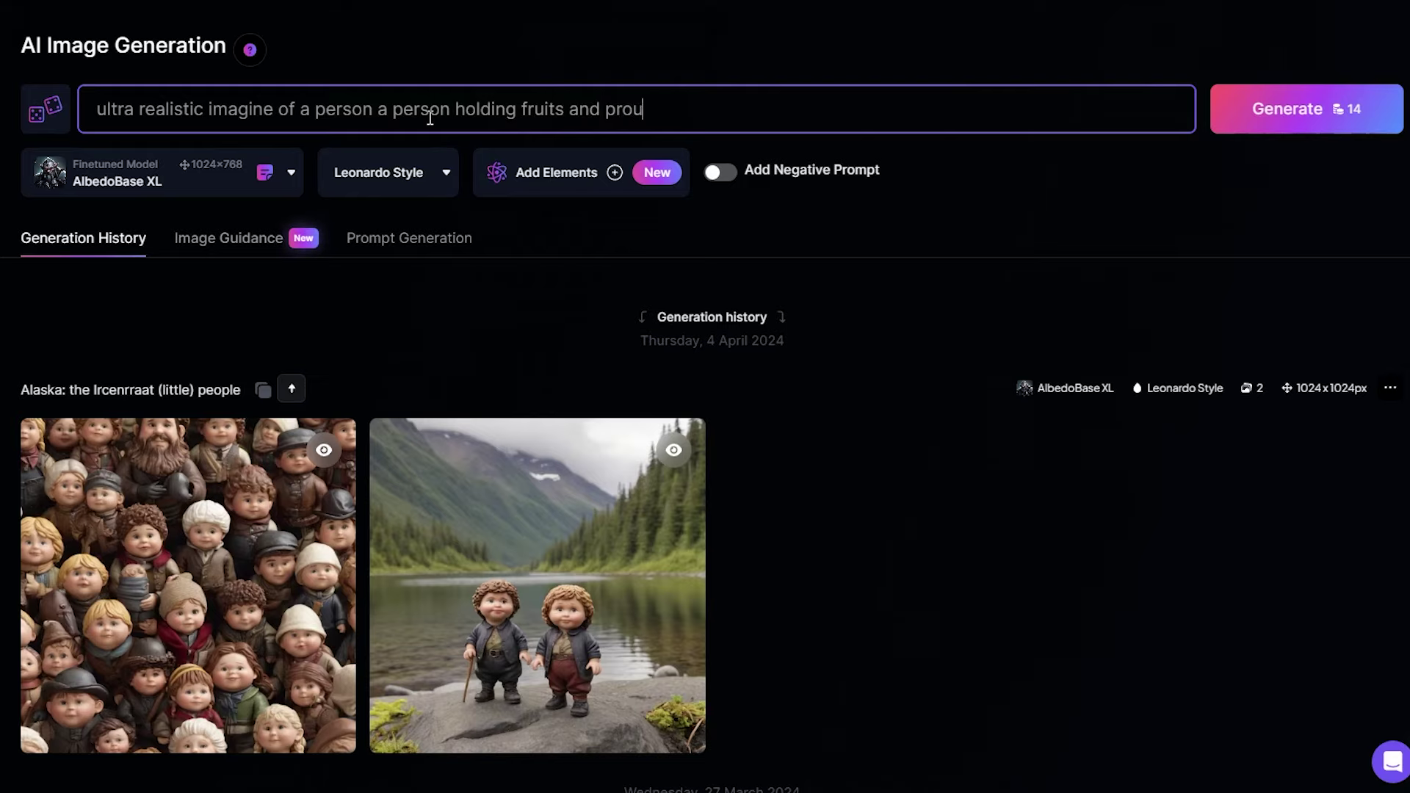
- Finish the fruit-holding portrait prompt, generate the images, and download the second portrait
text(d)
key(Return)
scroll(424, 129, down, 5)
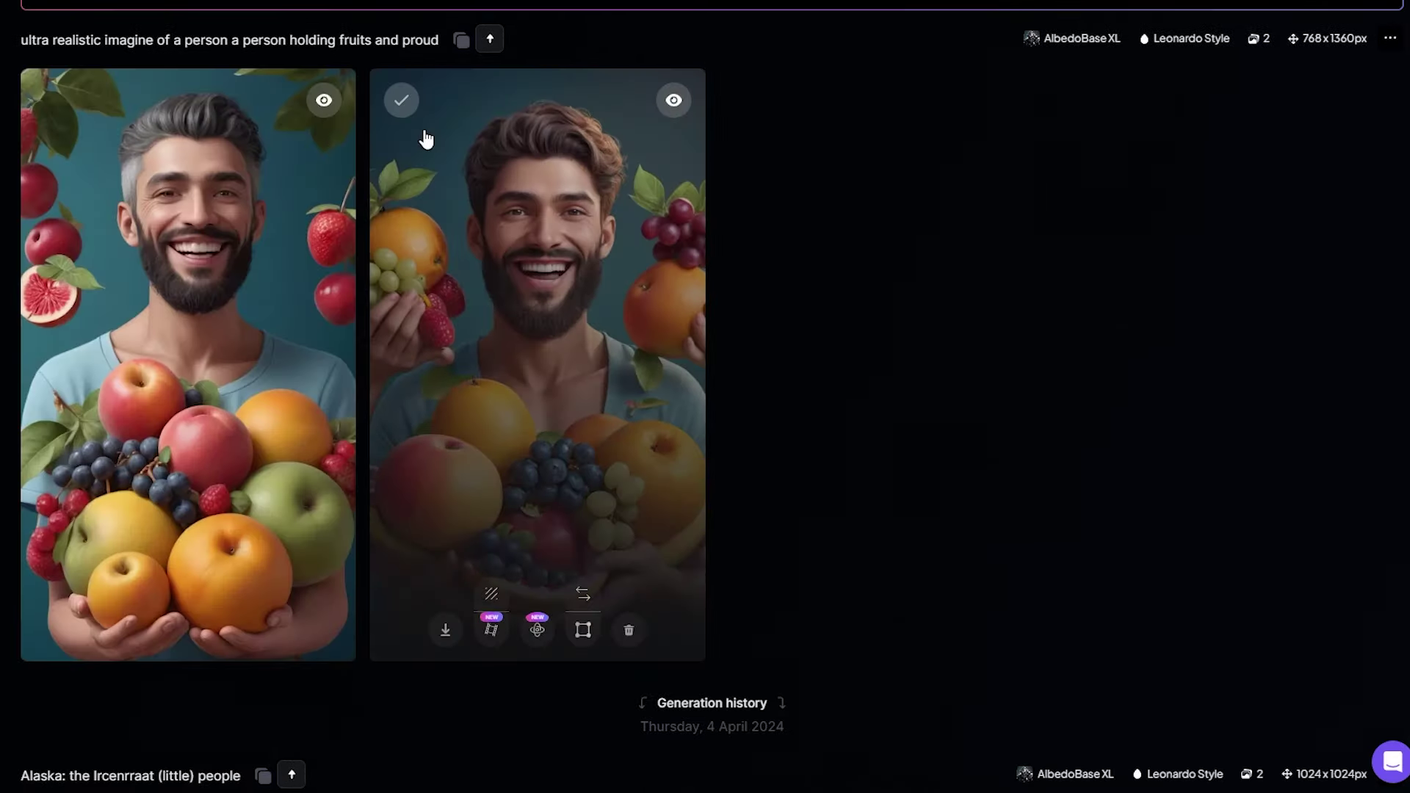
click(98, 630)
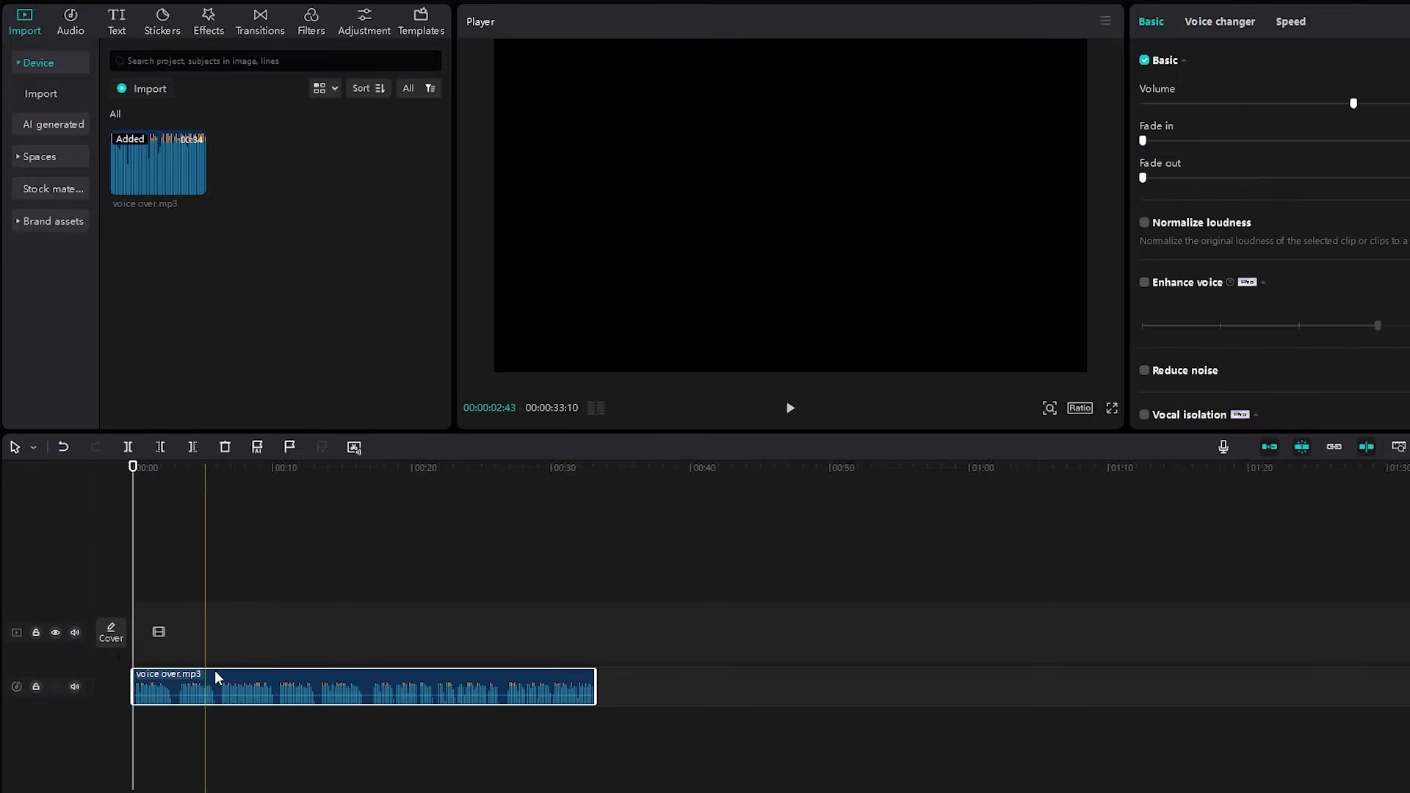
- Blade-split the voice over.mp3 clip at each of its seven pauses
scroll(185, 688, up, 5)
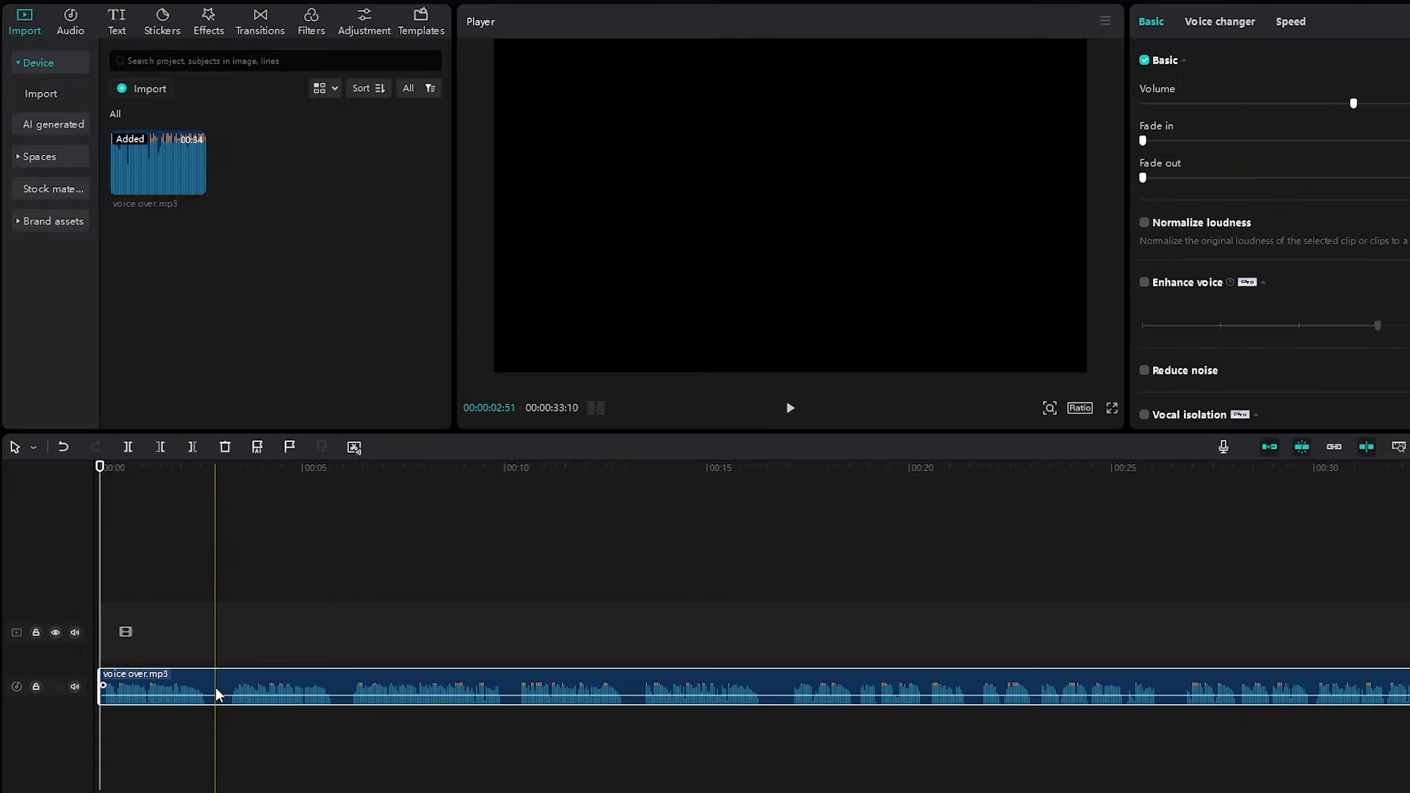
scroll(281, 674, up, 1)
key(b)
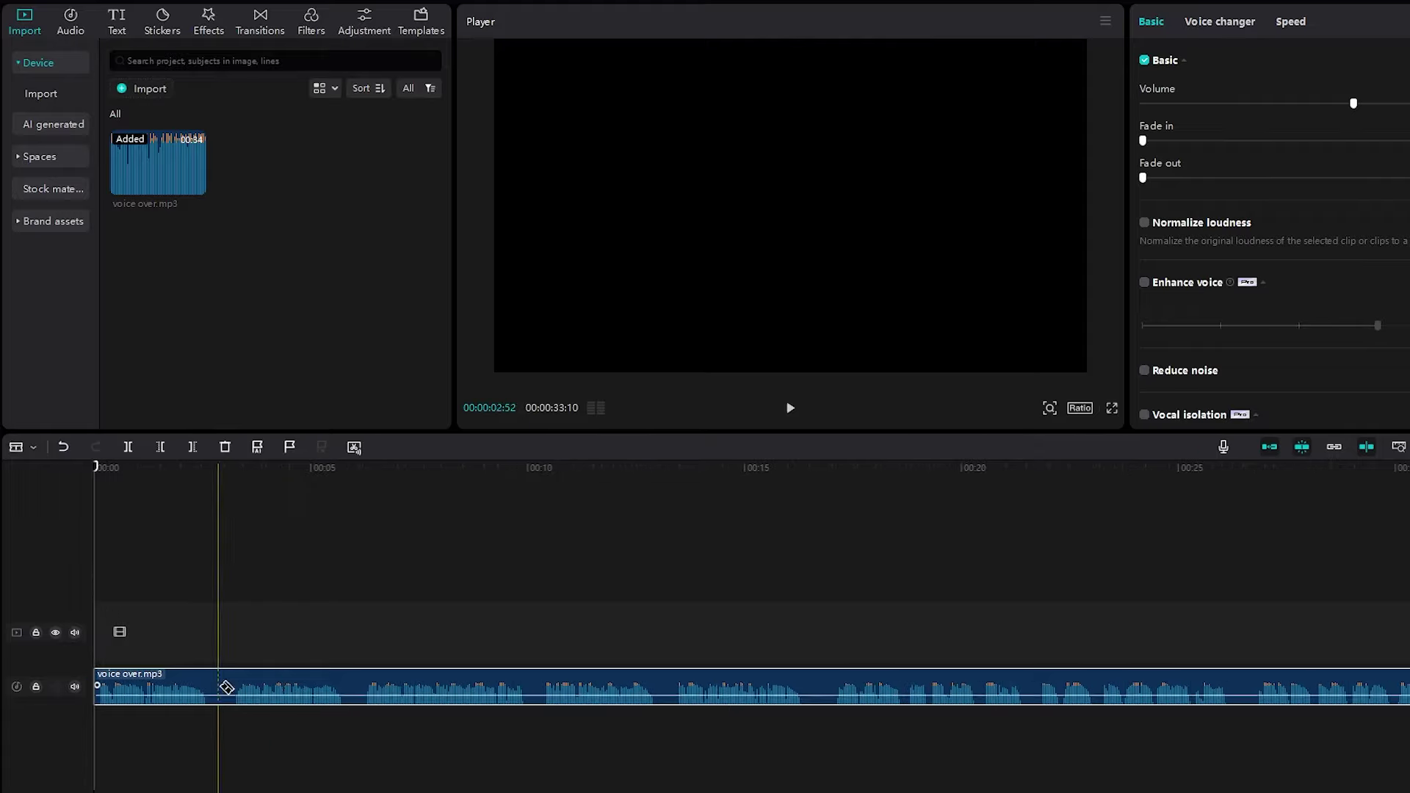
click(228, 686)
click(541, 686)
click(659, 686)
click(831, 687)
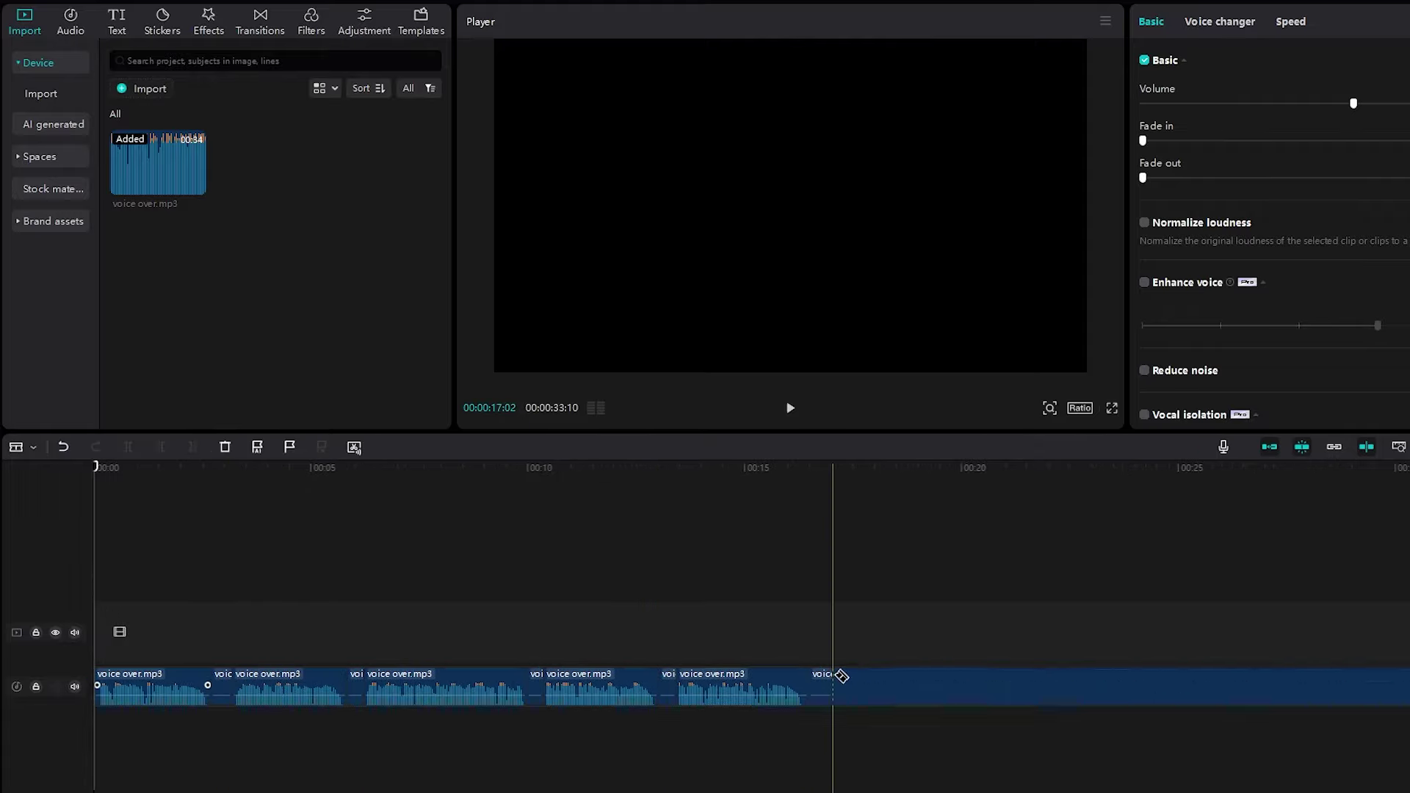
click(1105, 687)
click(1231, 686)
click(1258, 686)
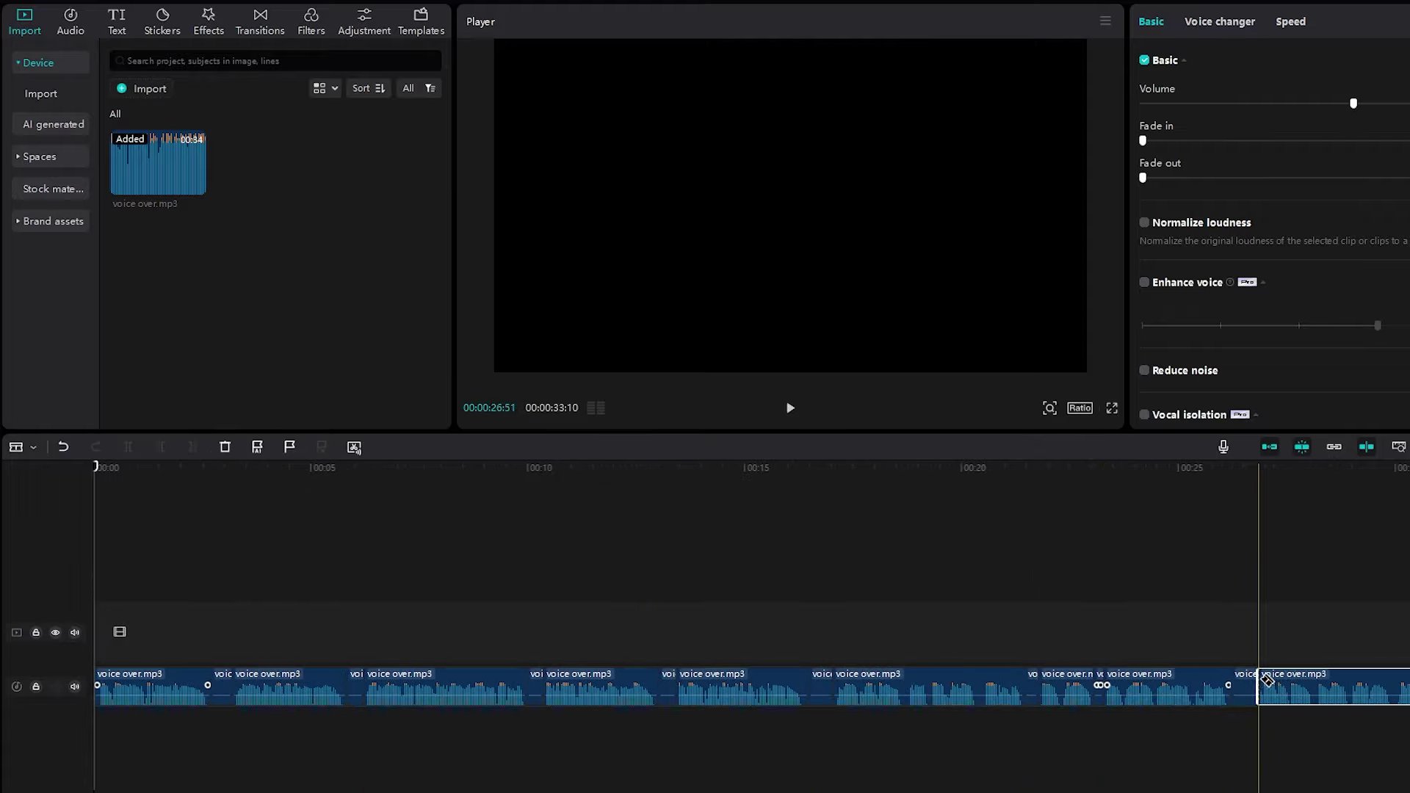
- Slide the voice-over pieces left on the main audio track to close every gap
drag(410, 687, 372, 683)
drag(602, 687, 545, 687)
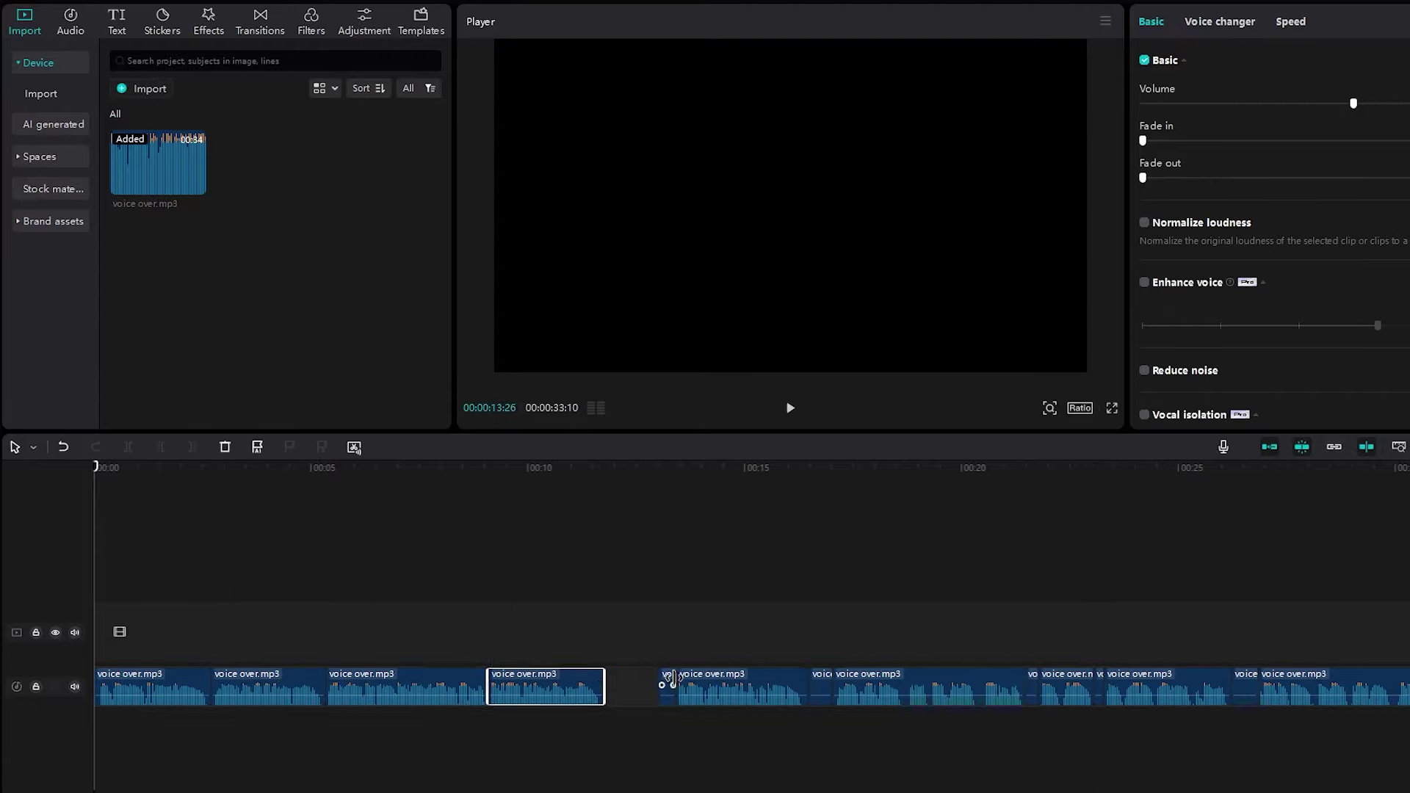
drag(742, 687, 668, 687)
drag(857, 685, 800, 686)
drag(1075, 687, 982, 686)
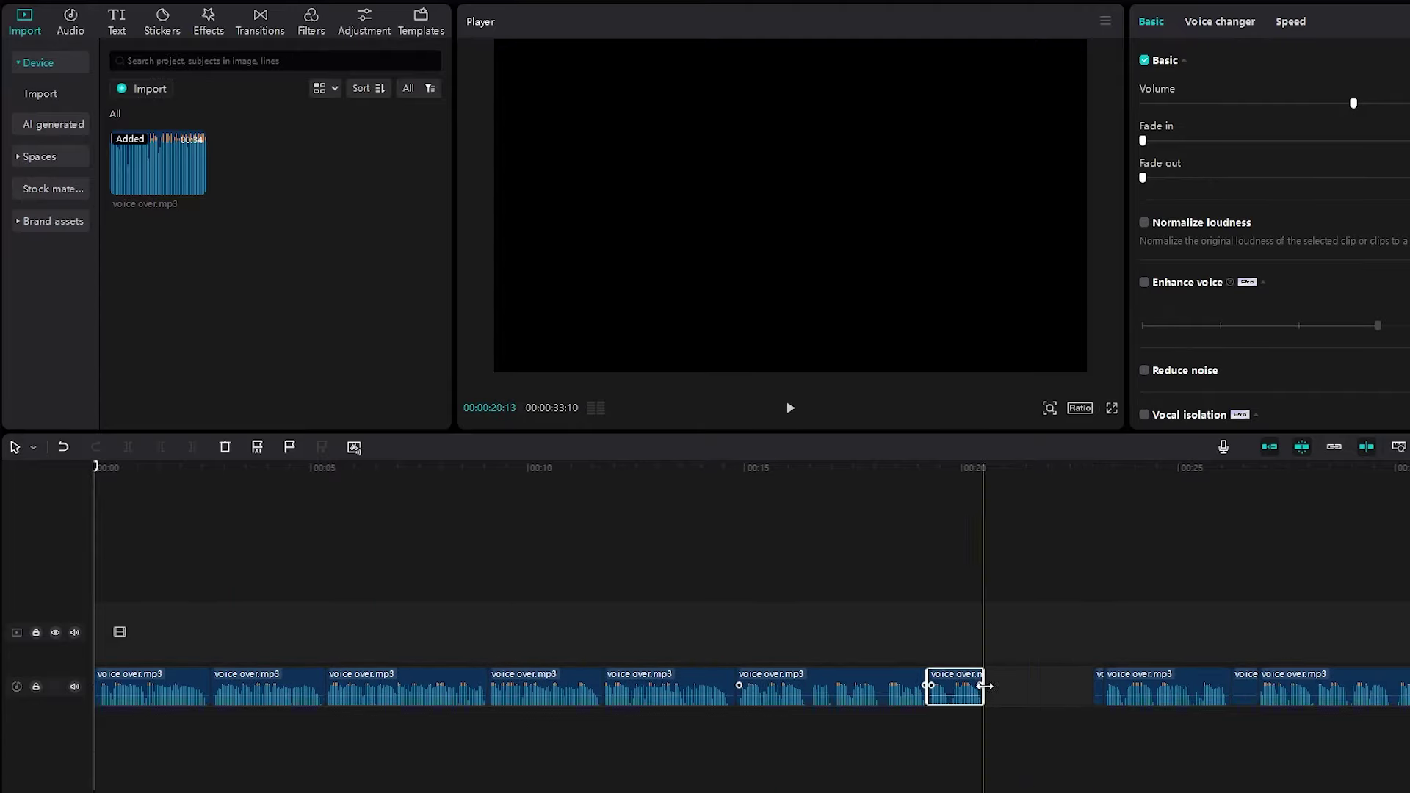
drag(1138, 687, 1015, 686)
drag(1248, 686, 1119, 686)
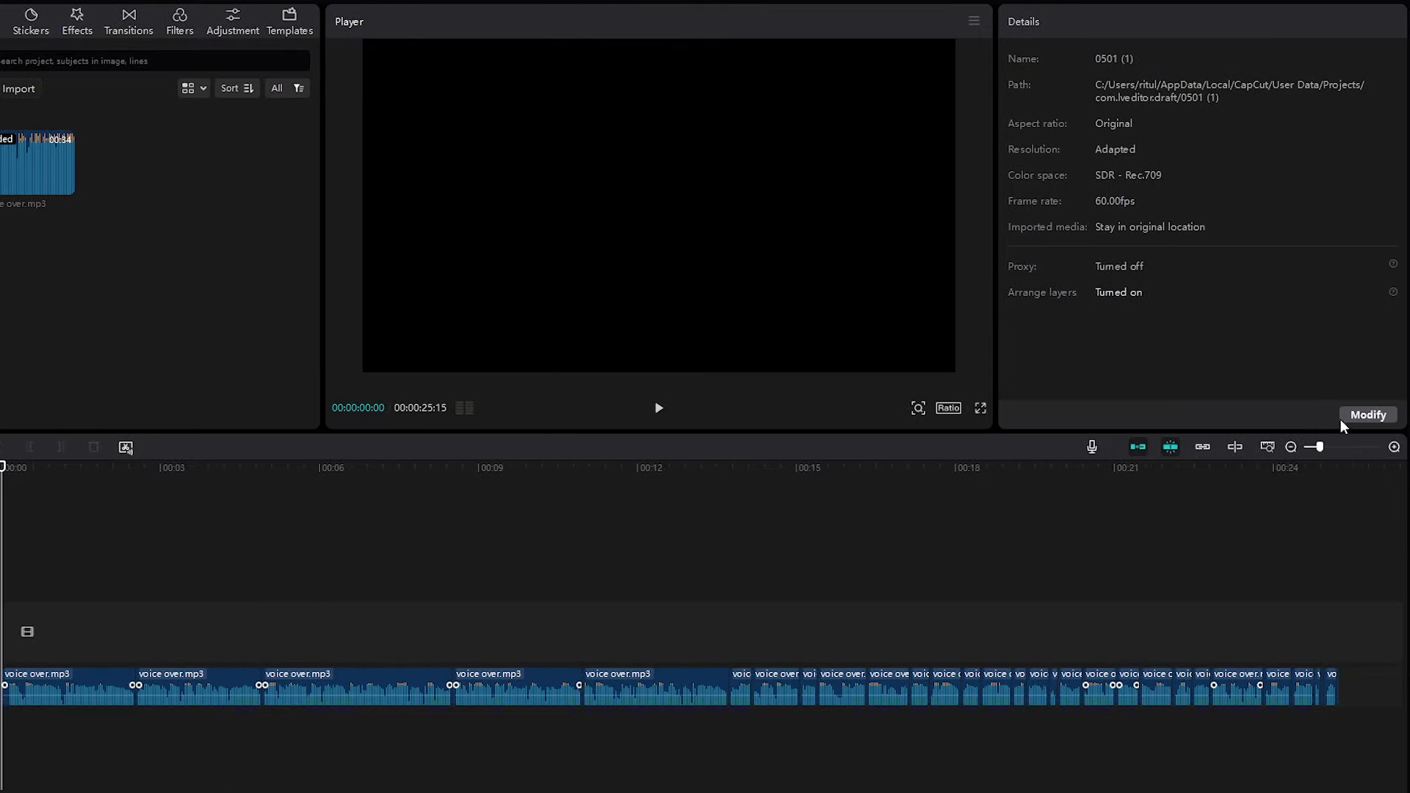
- Change the project aspect ratio to 9:16 and save the settings
click(1351, 416)
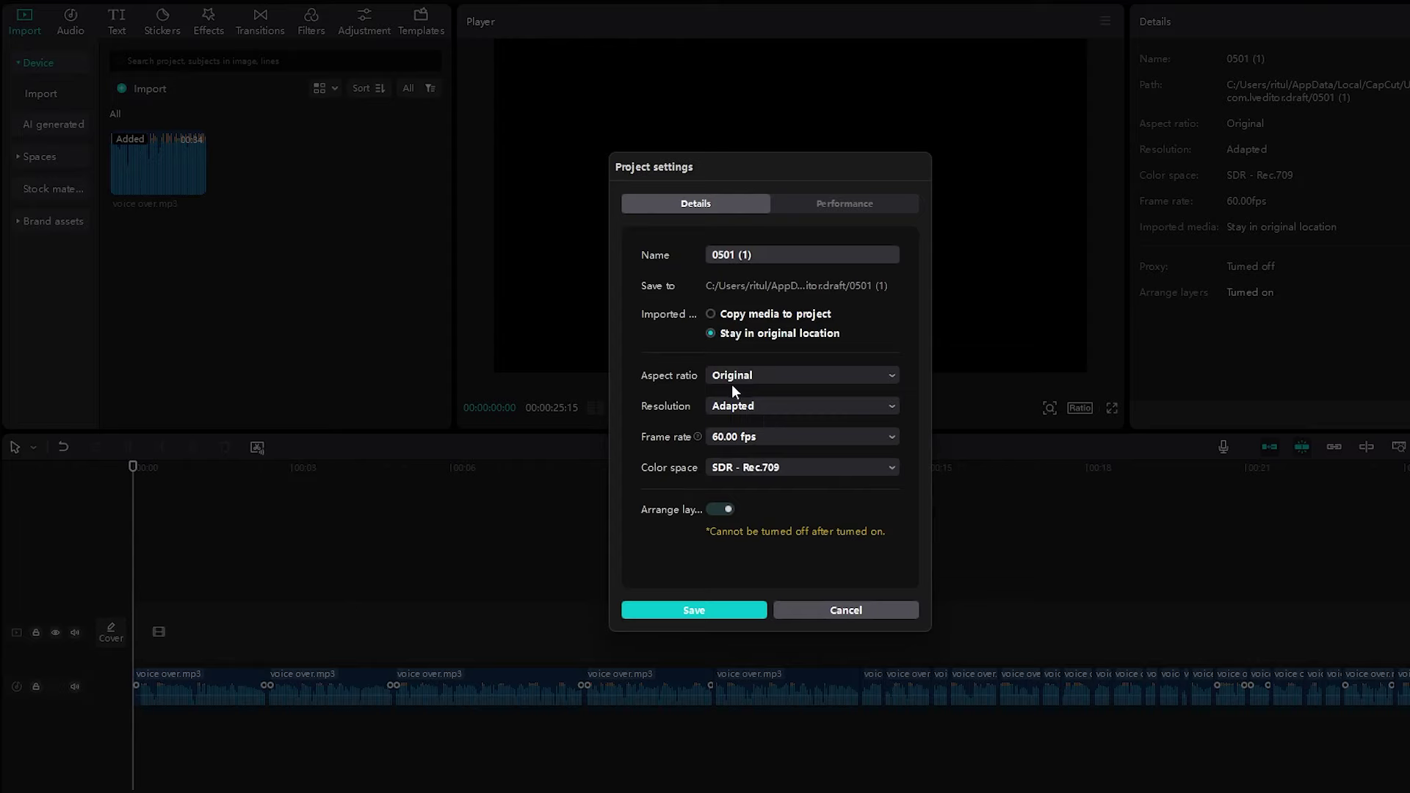
click(740, 377)
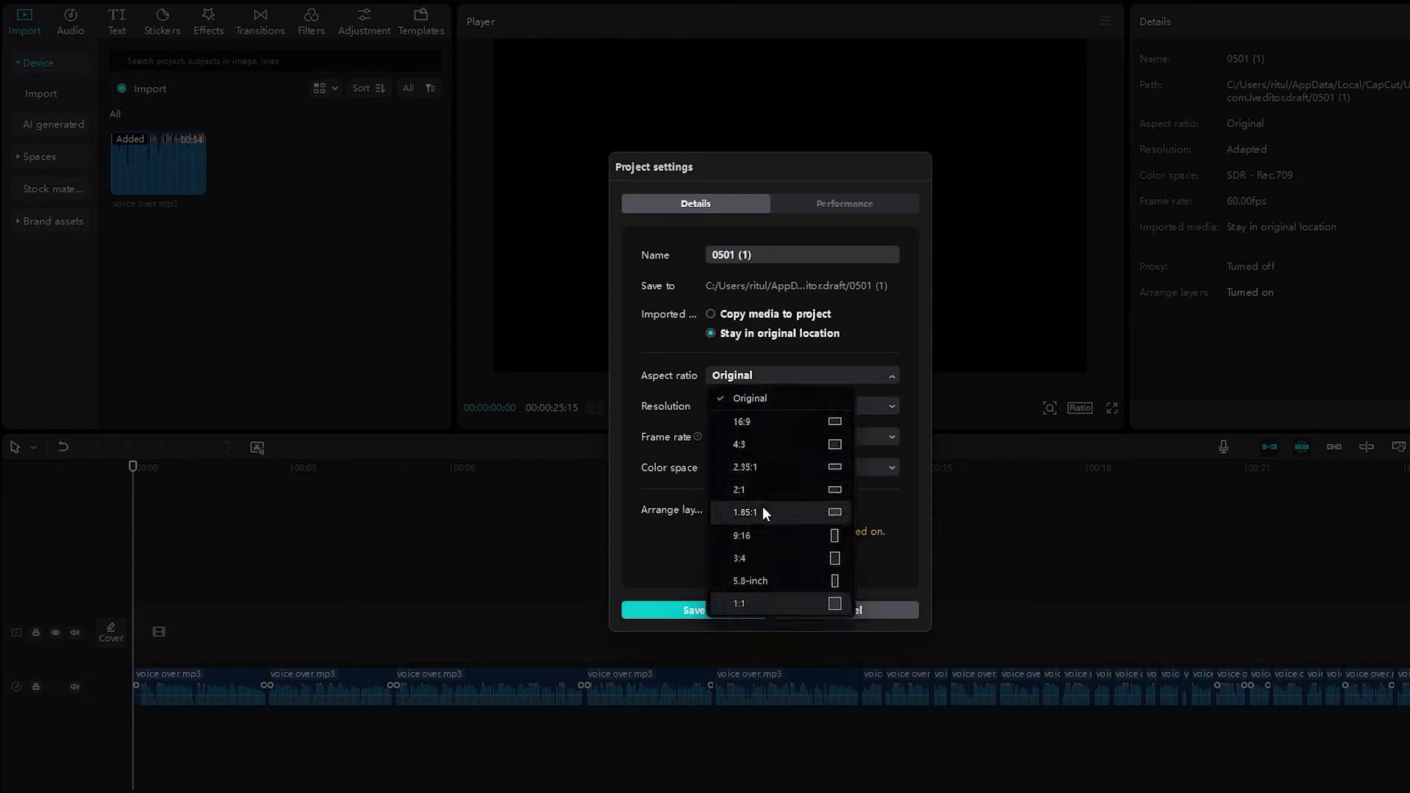
click(768, 535)
click(749, 610)
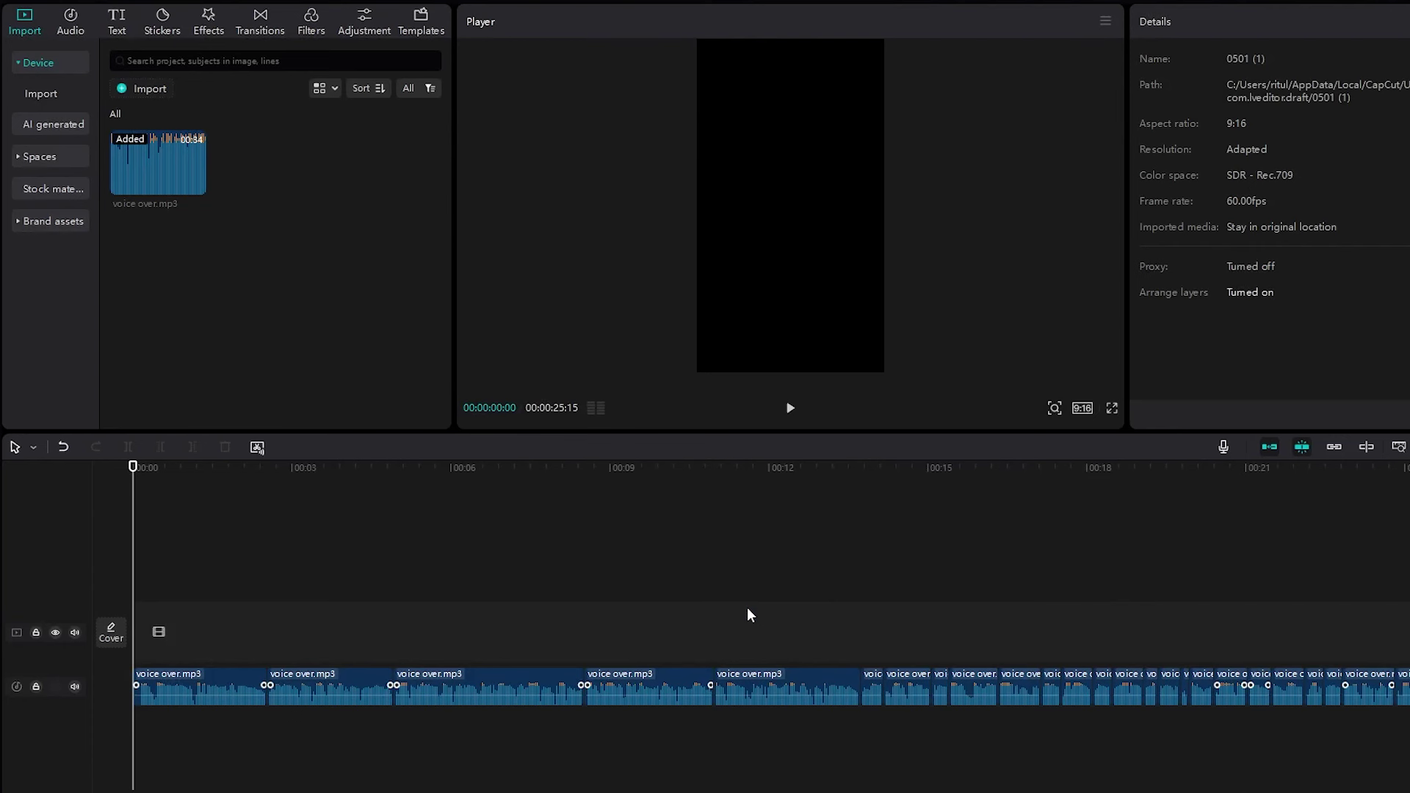
- Import all the files and lay images 1.jpg through 8.jpg end to end on the video track
click(150, 88)
key(ctrl+a)
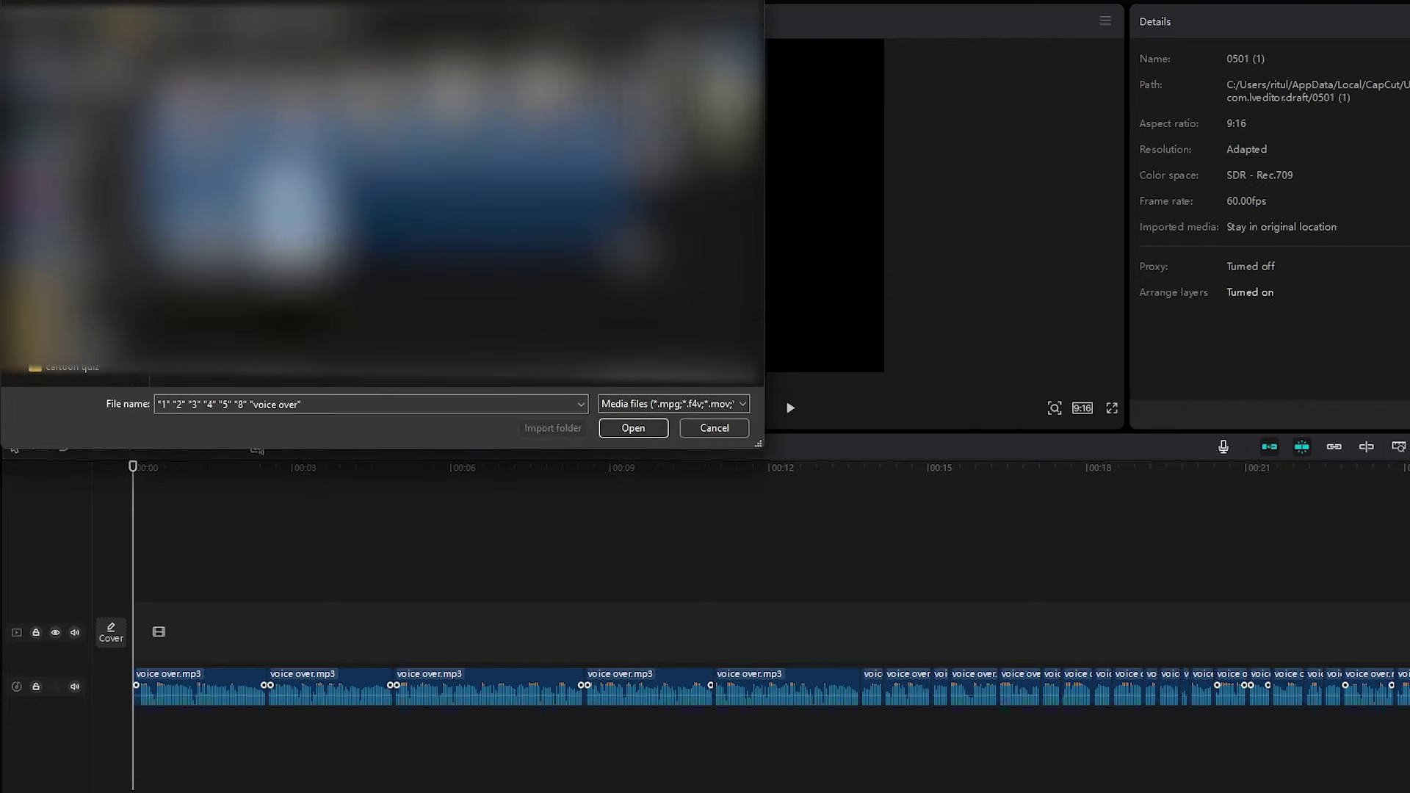
click(646, 428)
drag(282, 237, 177, 631)
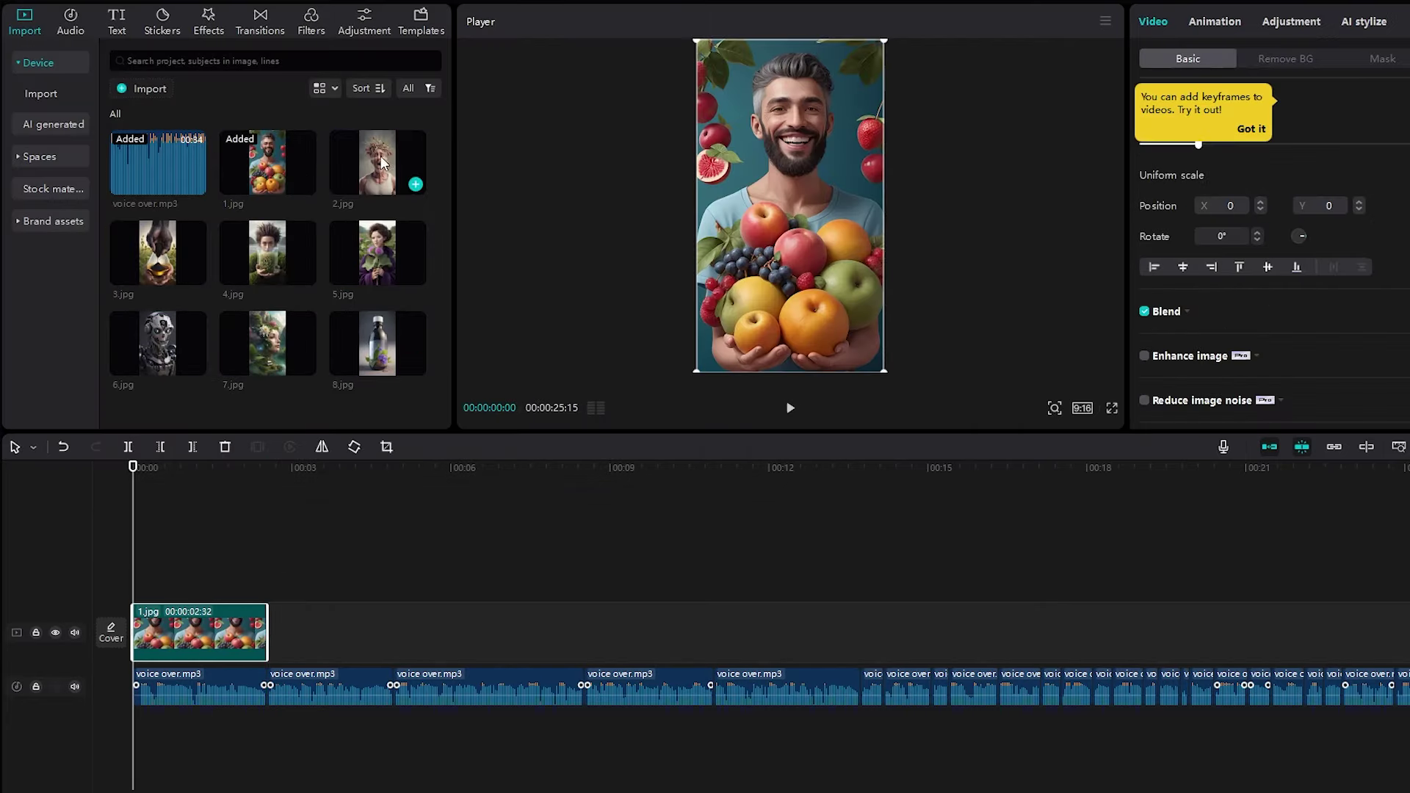
drag(382, 162, 307, 641)
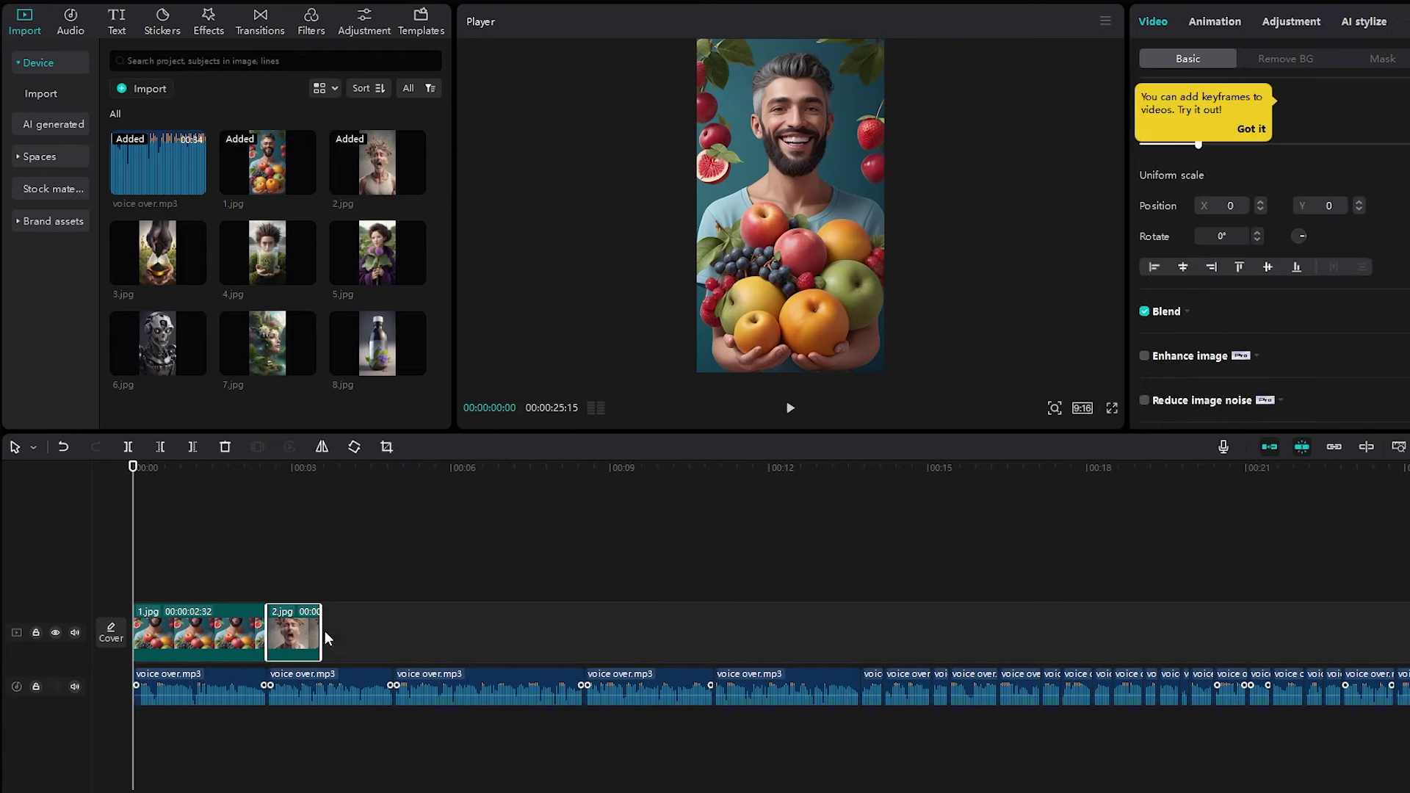
click(197, 275)
click(306, 274)
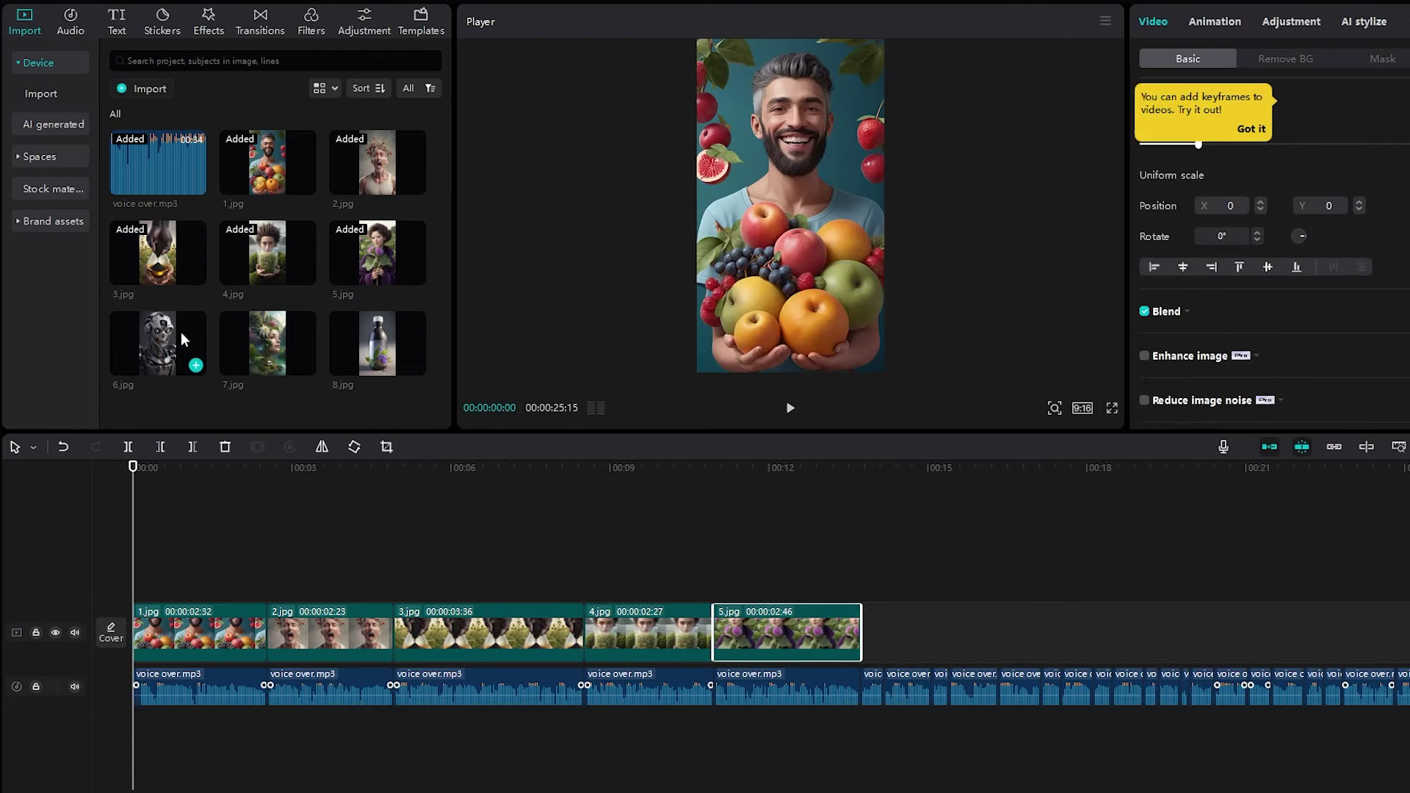
click(195, 365)
click(305, 365)
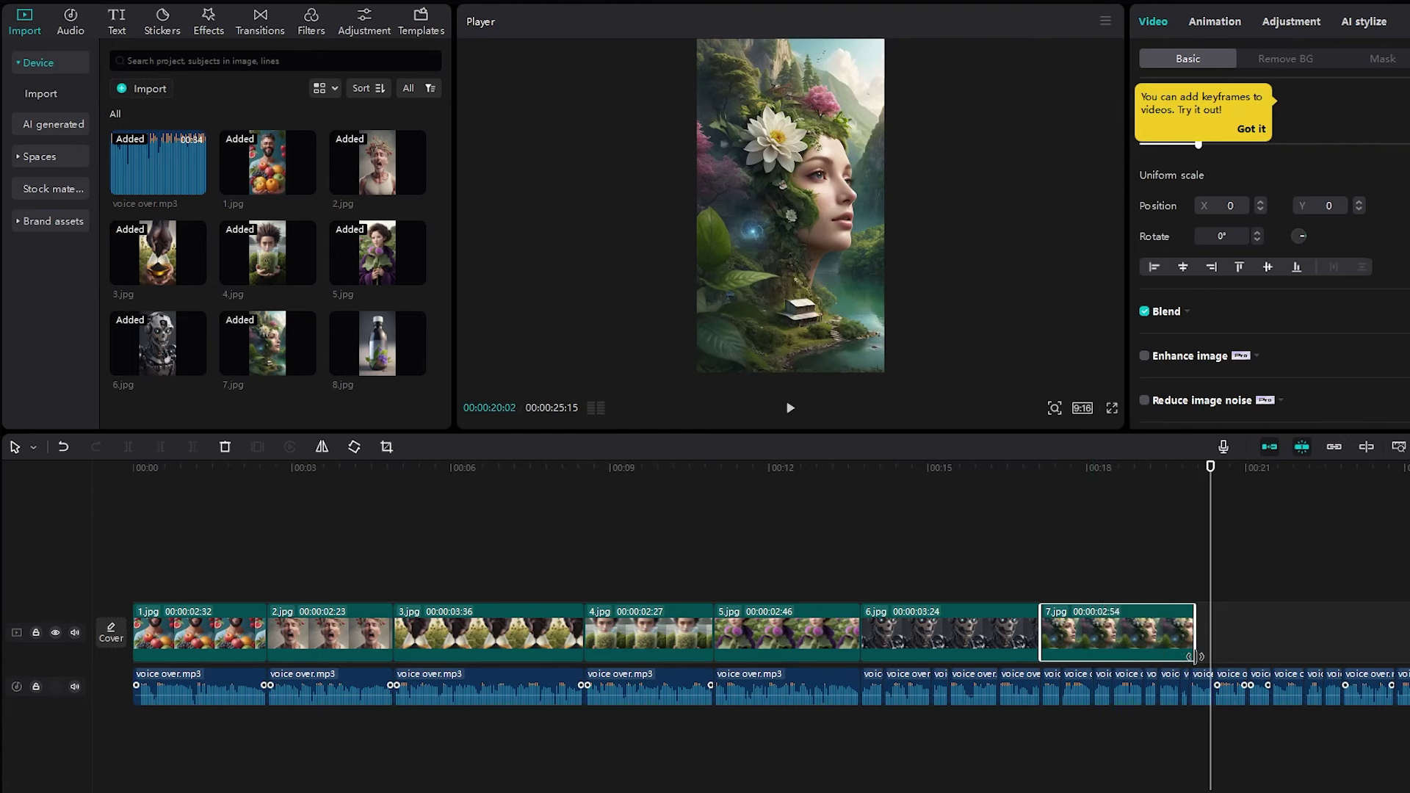
click(415, 365)
- Play the slideshow from the start, then select the 1.jpg clip
click(790, 408)
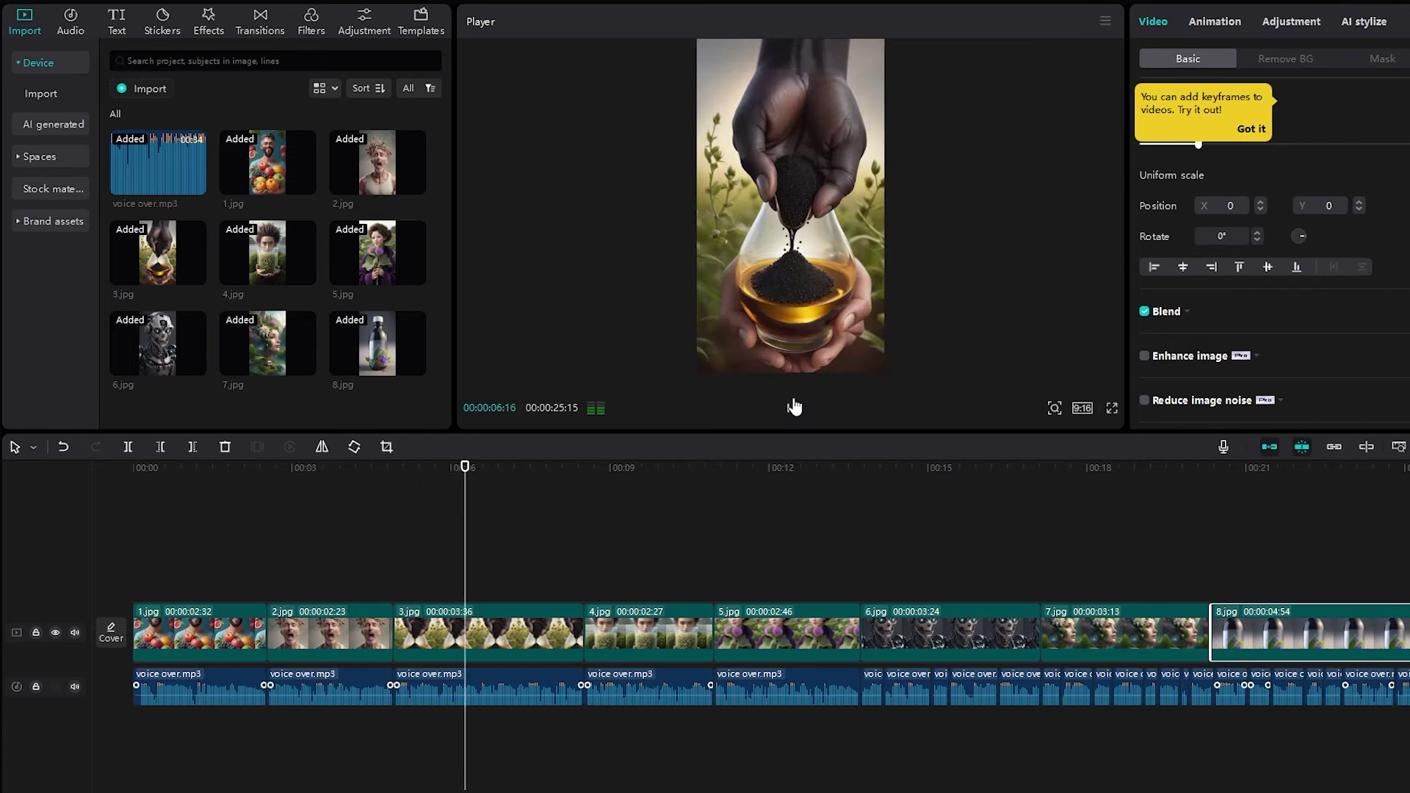
key(Home)
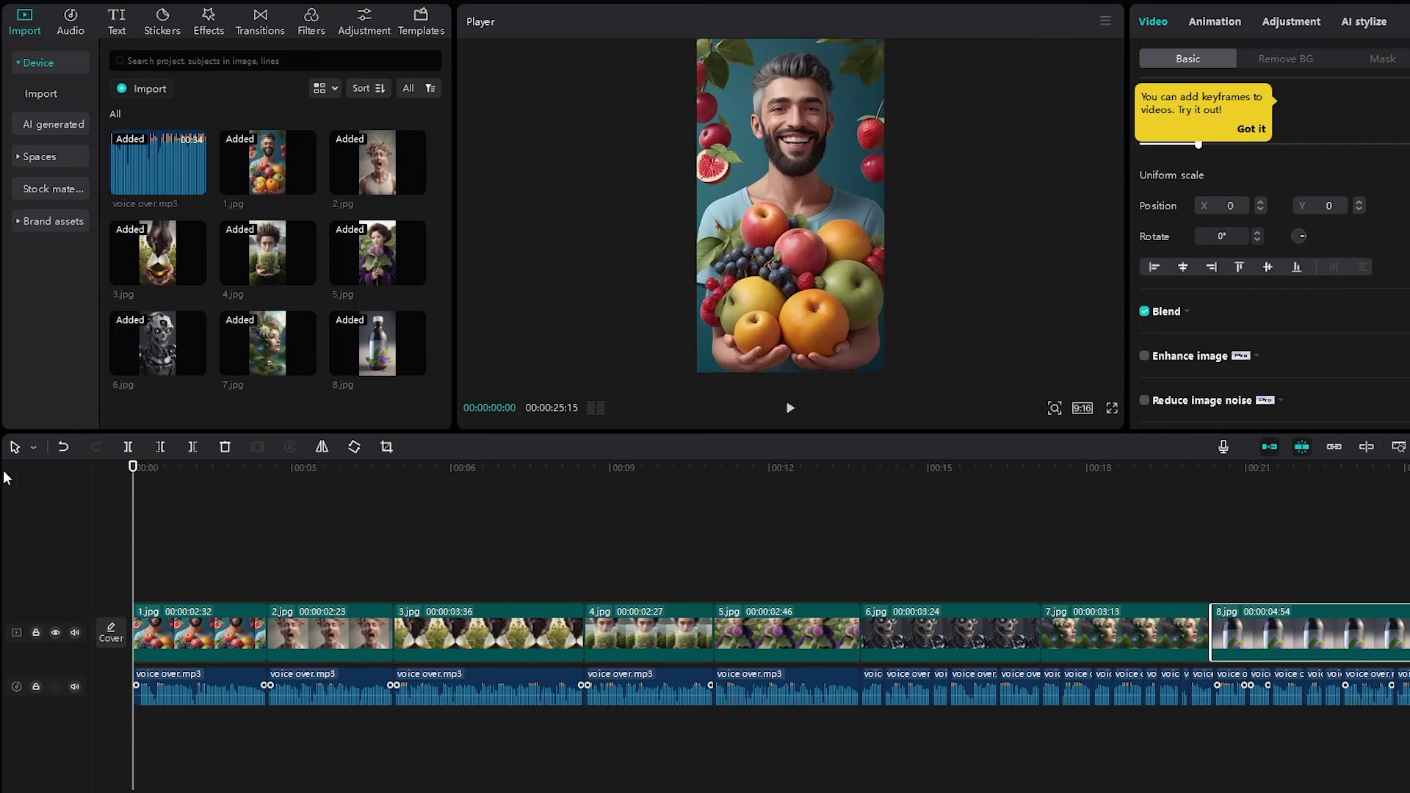
click(792, 554)
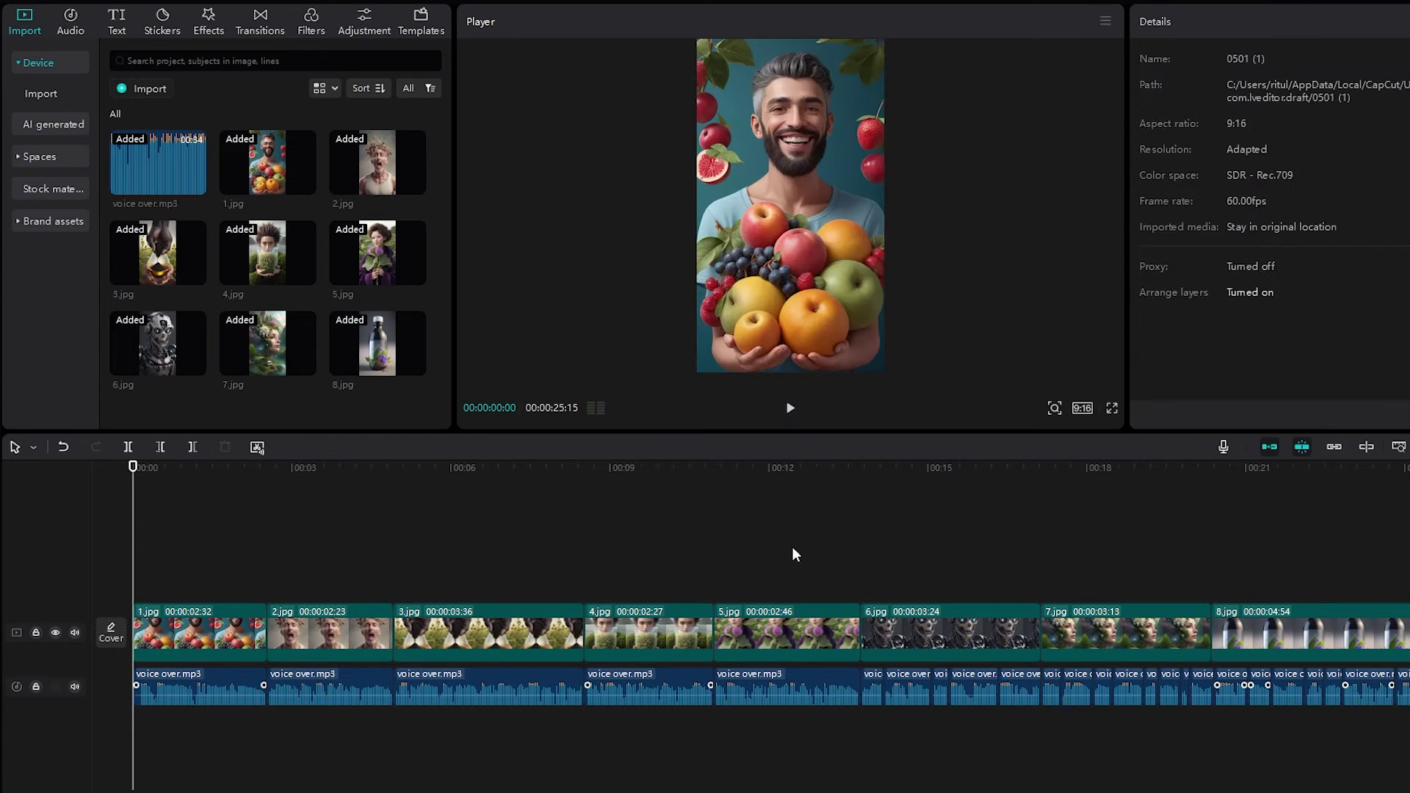
click(228, 640)
- Apply the Wave Combo animation to 1.jpg and each following image clip in turn
click(1240, 25)
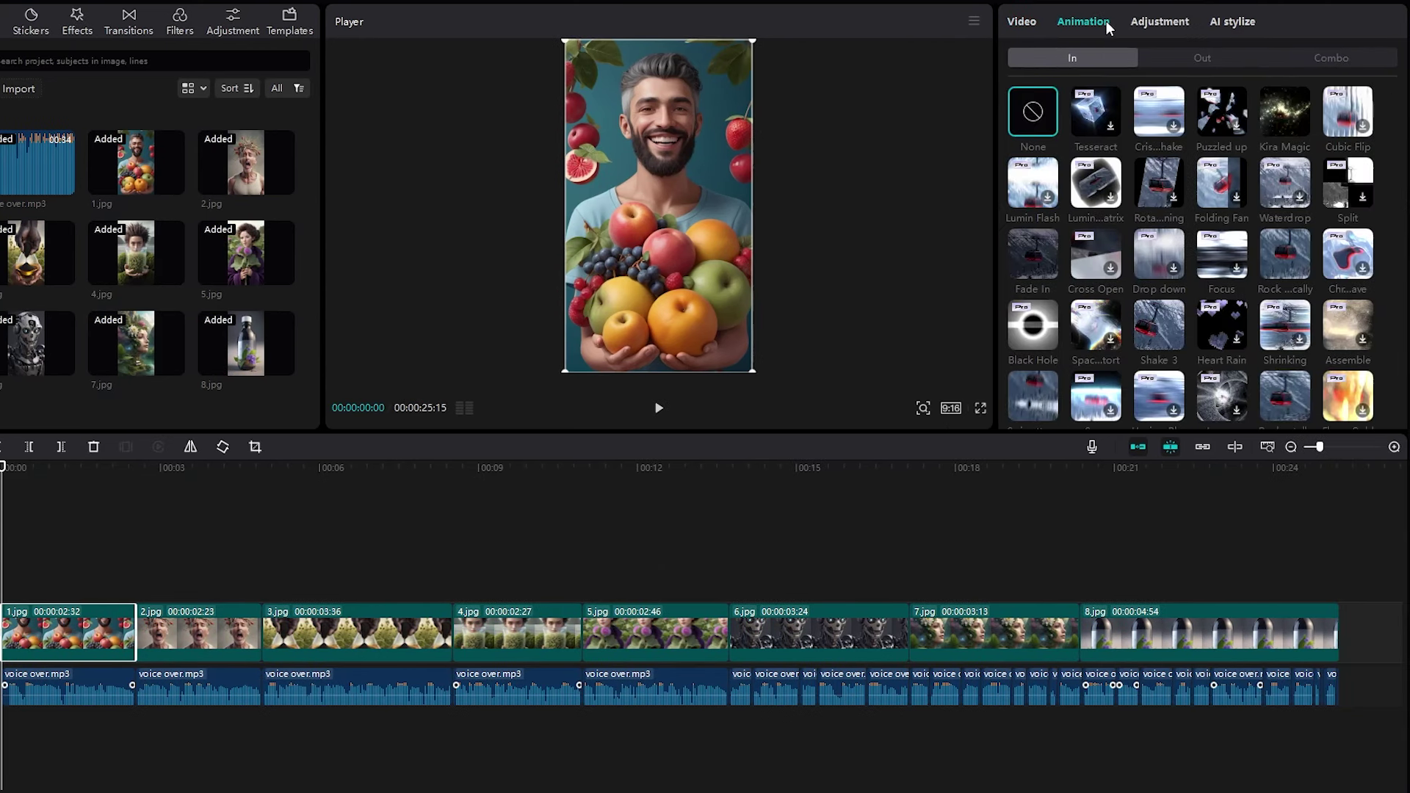
click(1333, 61)
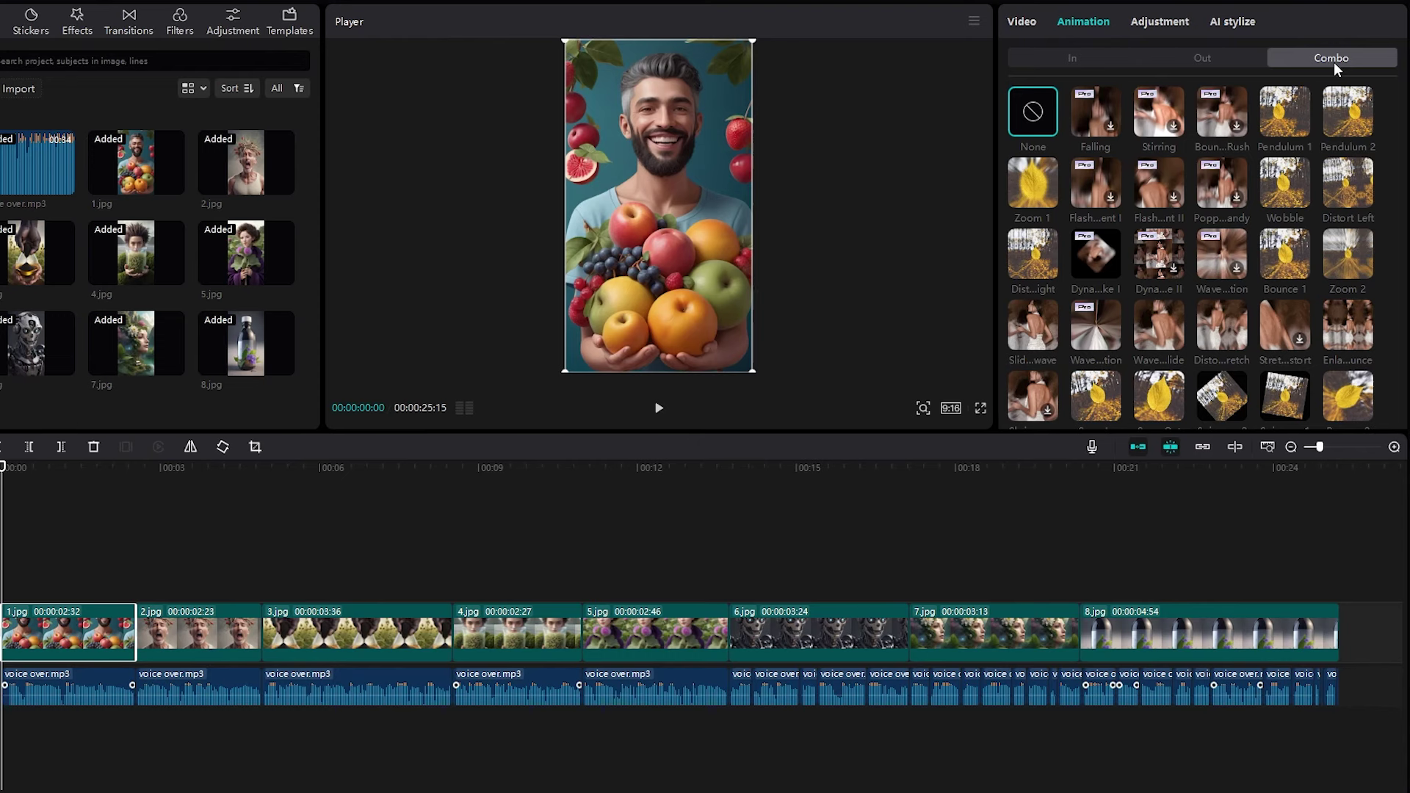
click(1157, 337)
click(170, 632)
click(1158, 327)
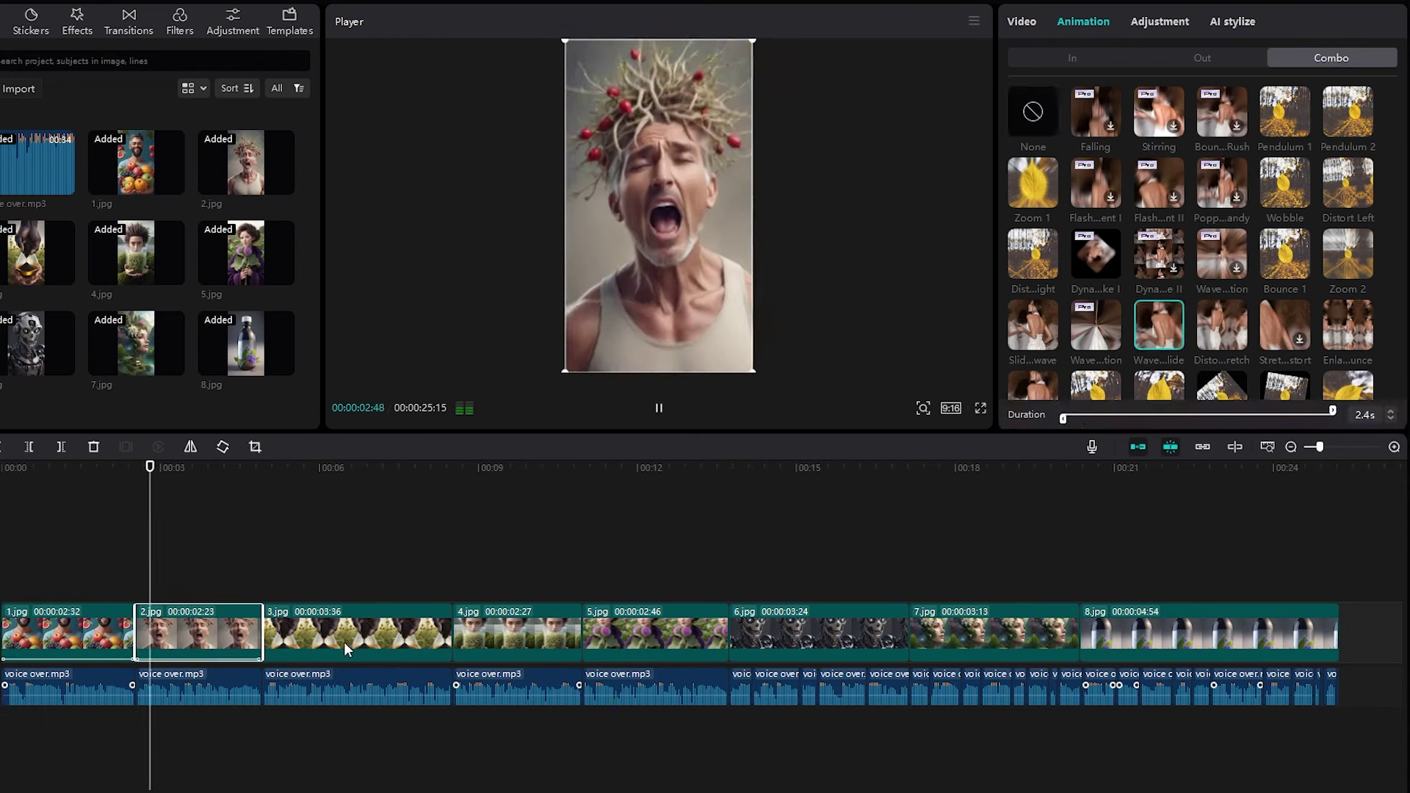
click(344, 642)
click(1158, 327)
click(514, 633)
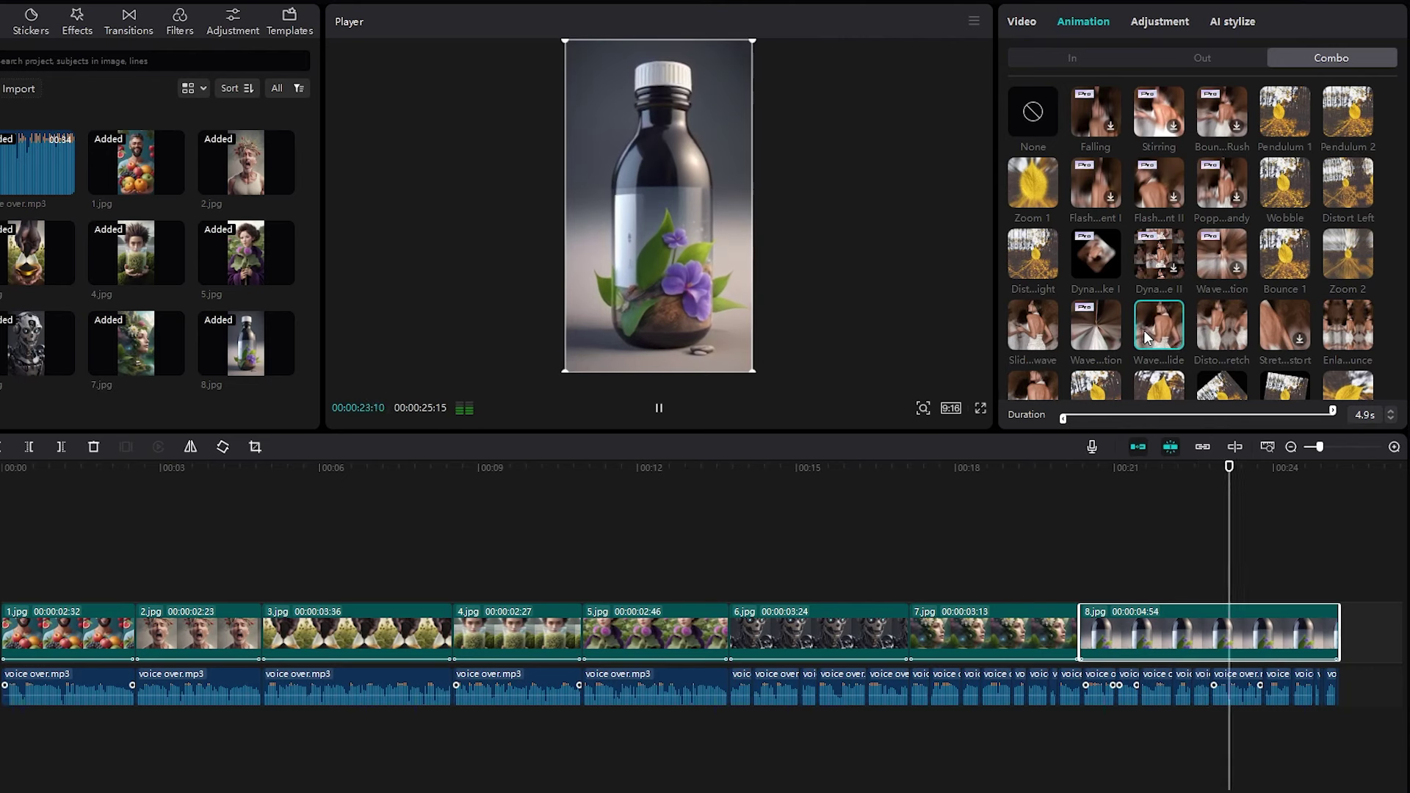
click(934, 512)
click(659, 409)
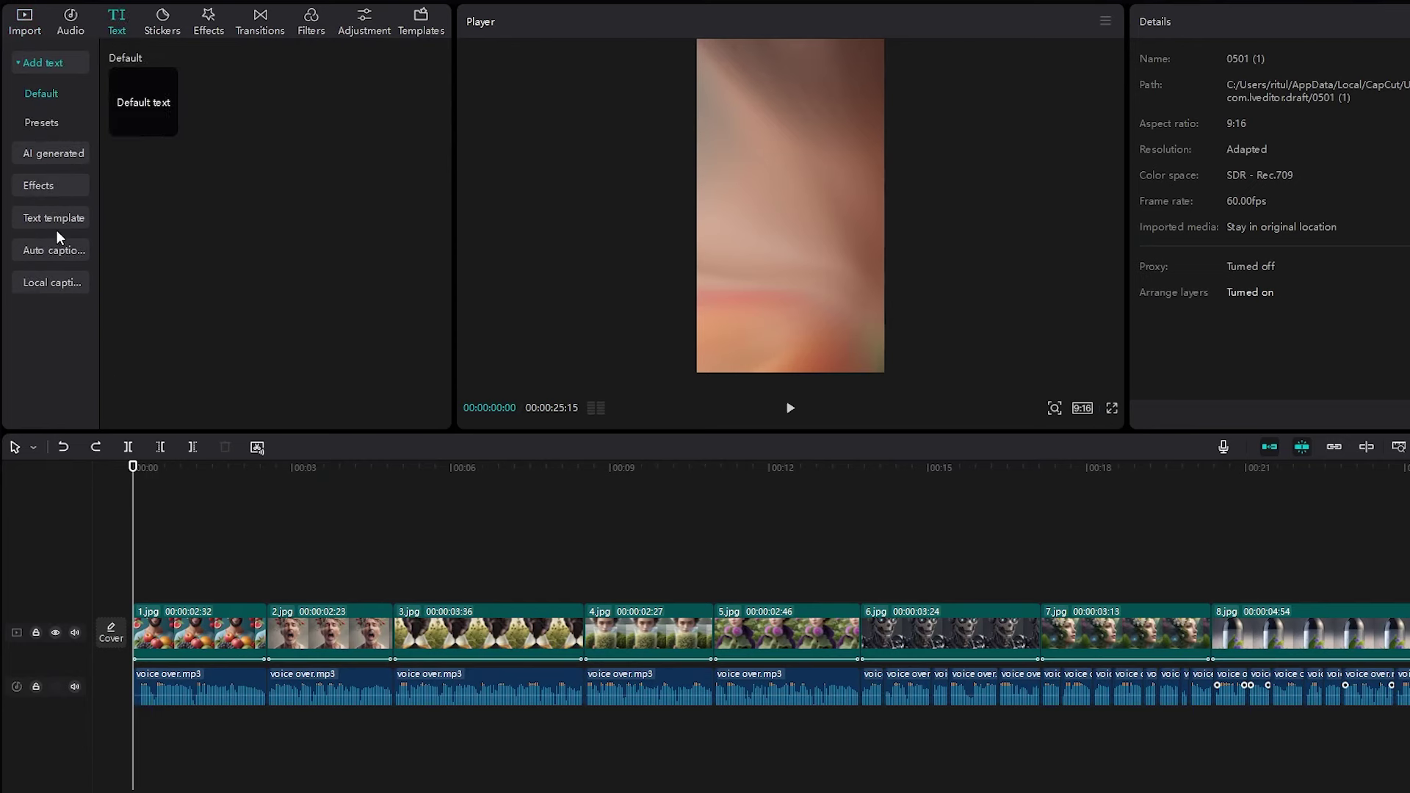
- Open the Auto captions feature in the Text panel
click(58, 250)
- Generate English auto captions from the voice-over, play them back, and return to 0
click(349, 250)
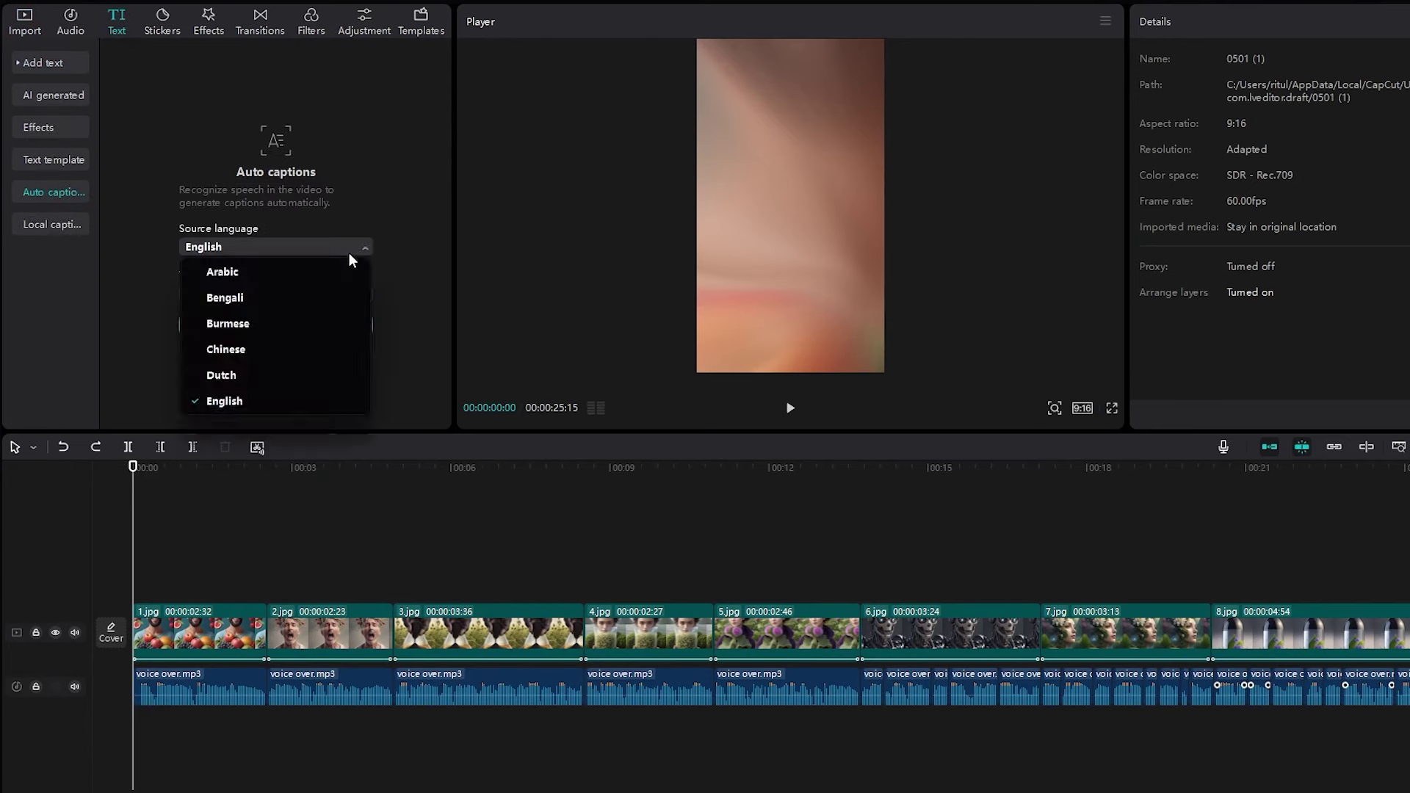
click(240, 401)
click(271, 325)
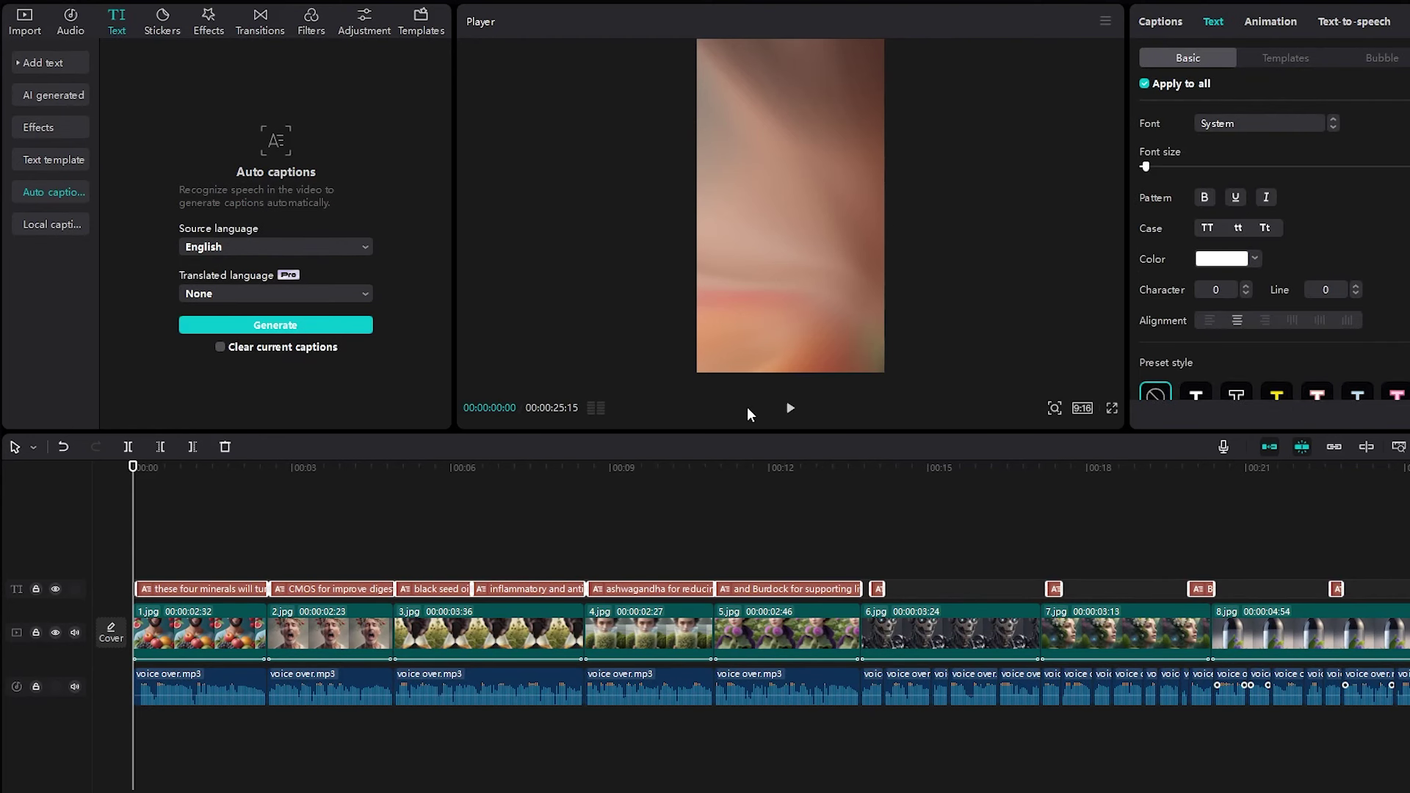
click(790, 408)
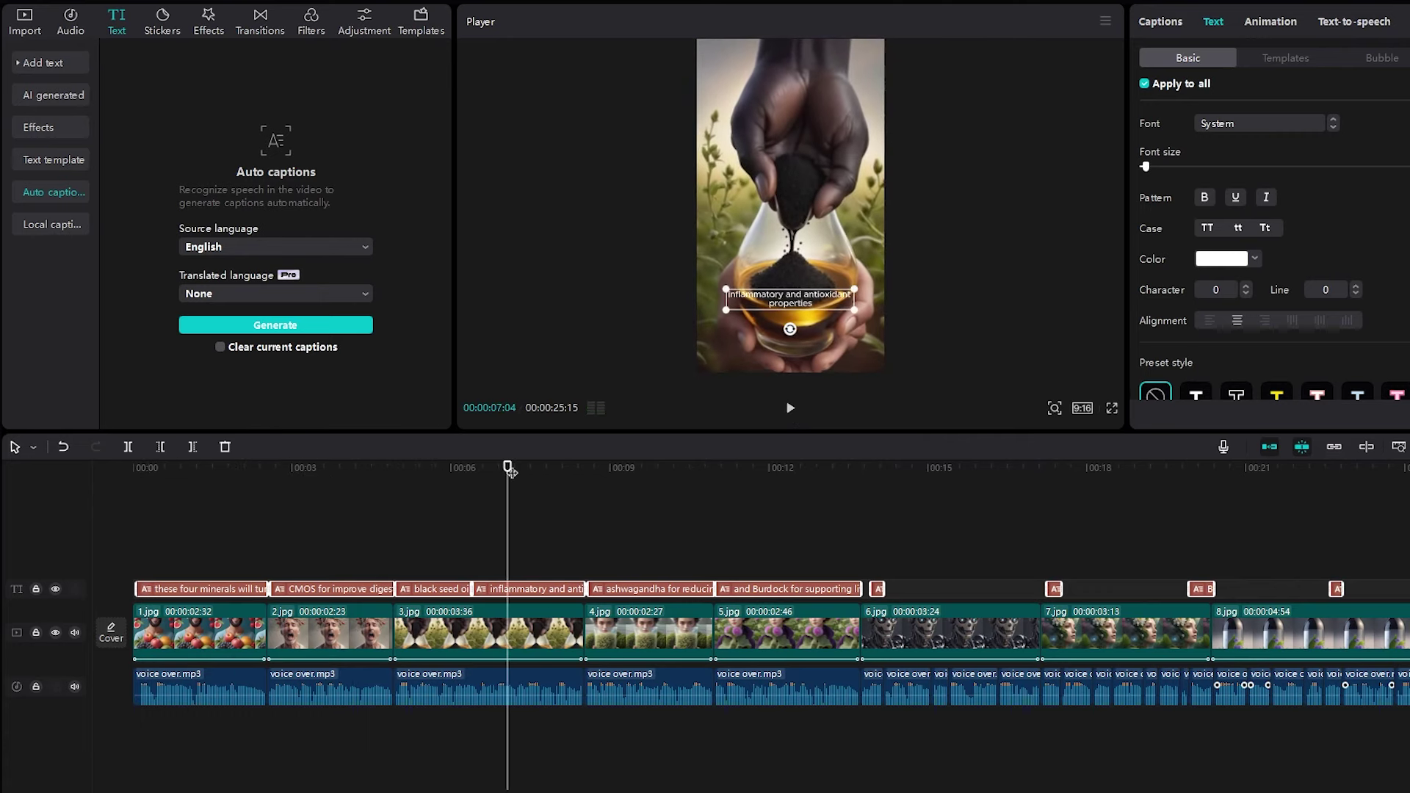
drag(509, 471, 11, 463)
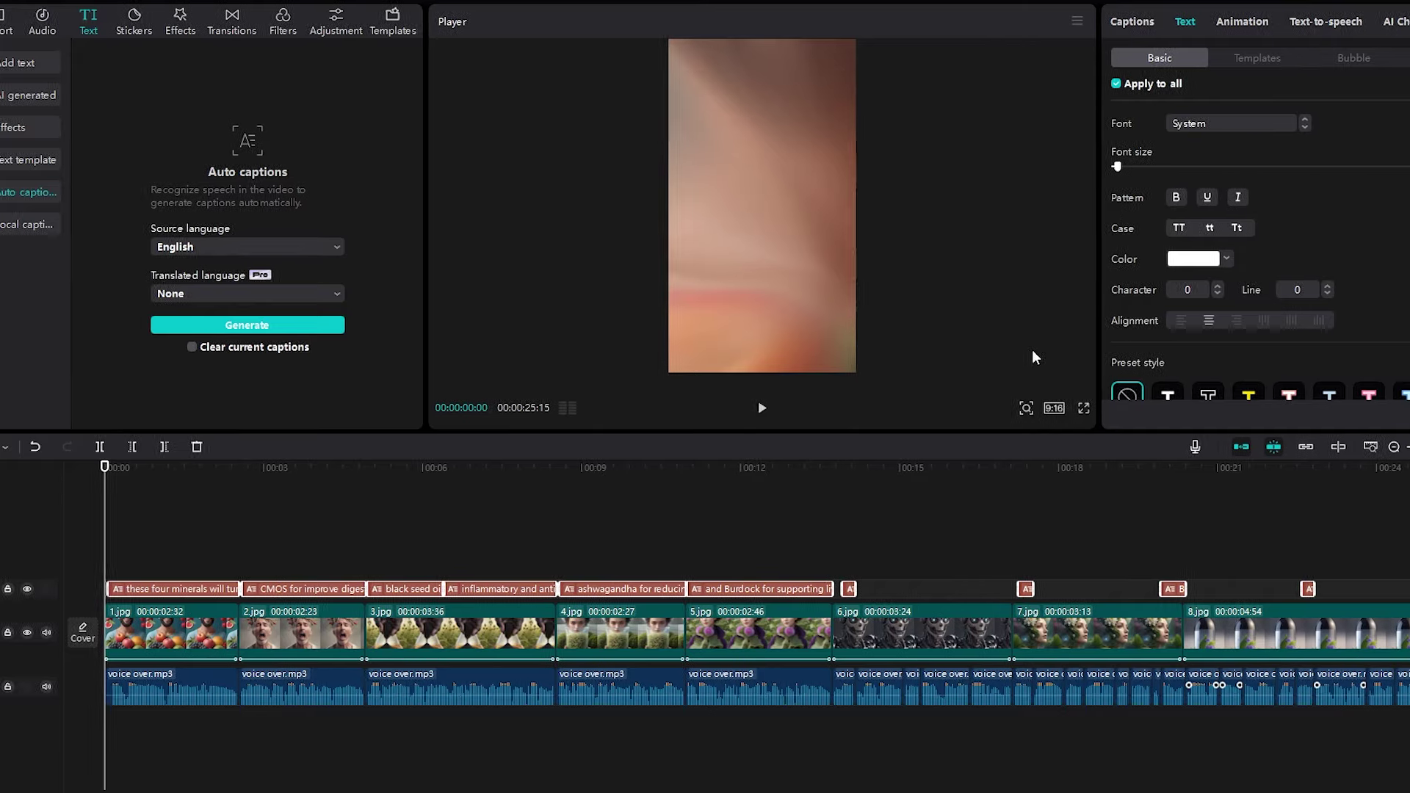
click(1137, 21)
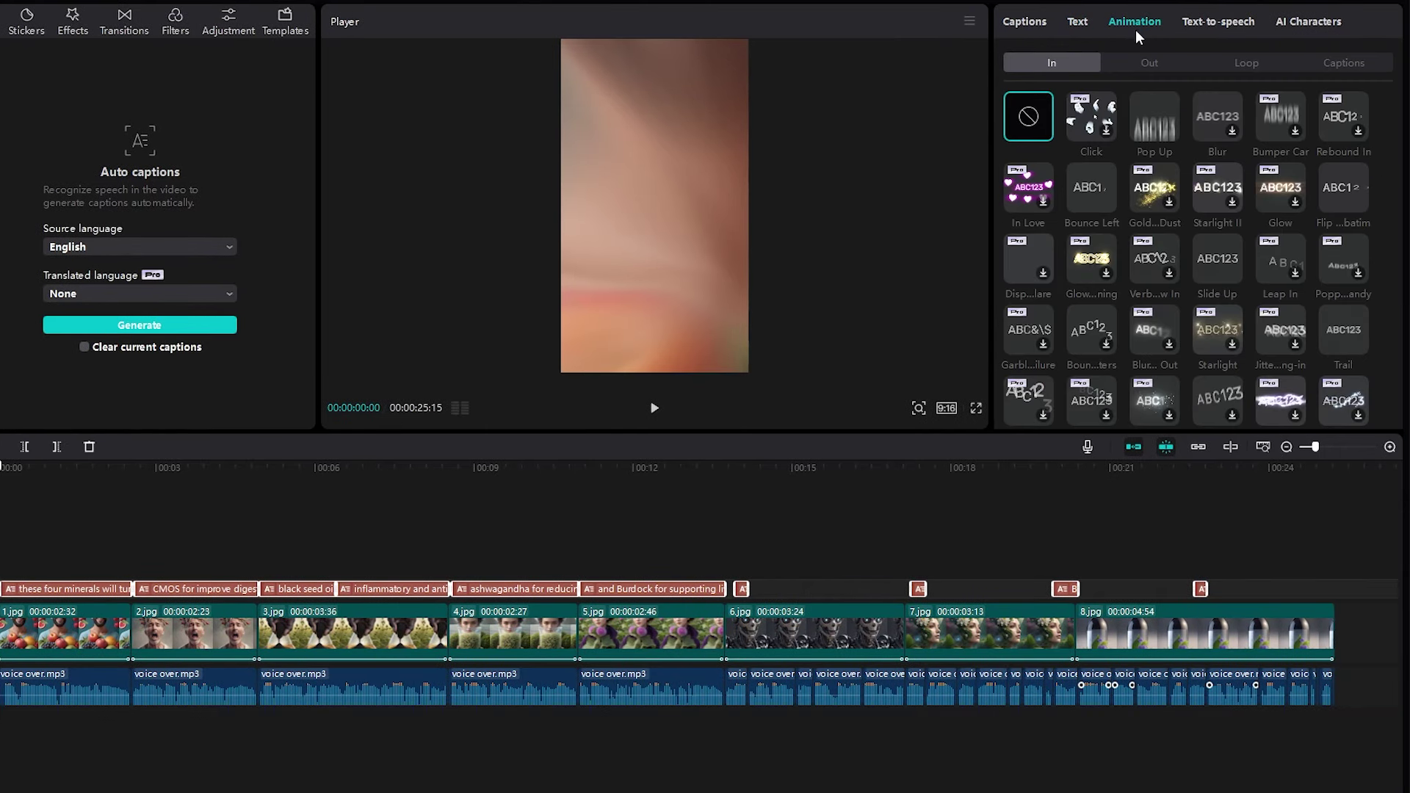
click(1350, 66)
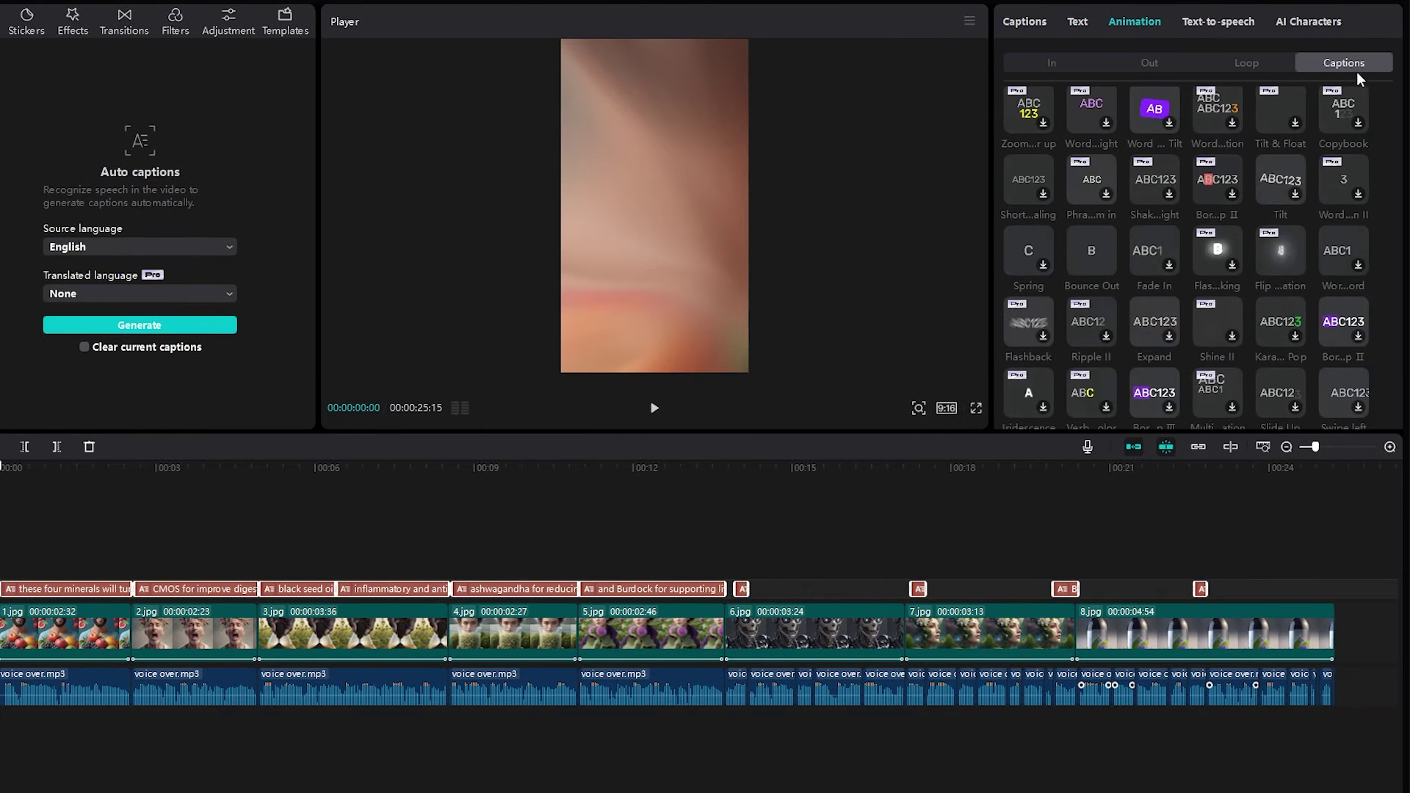
scroll(1258, 273, down, 5)
scroll(1256, 290, down, 4)
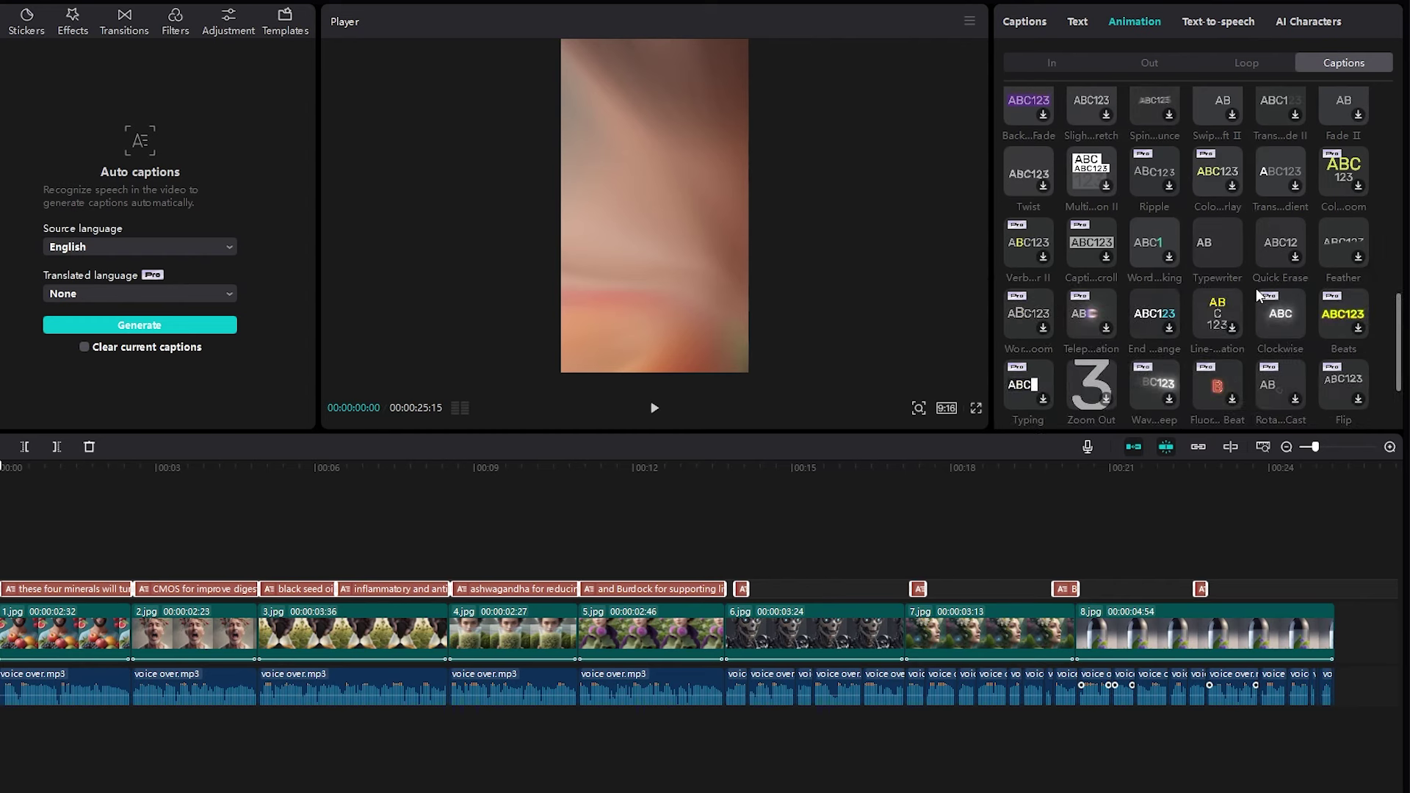
scroll(1254, 297, up, 5)
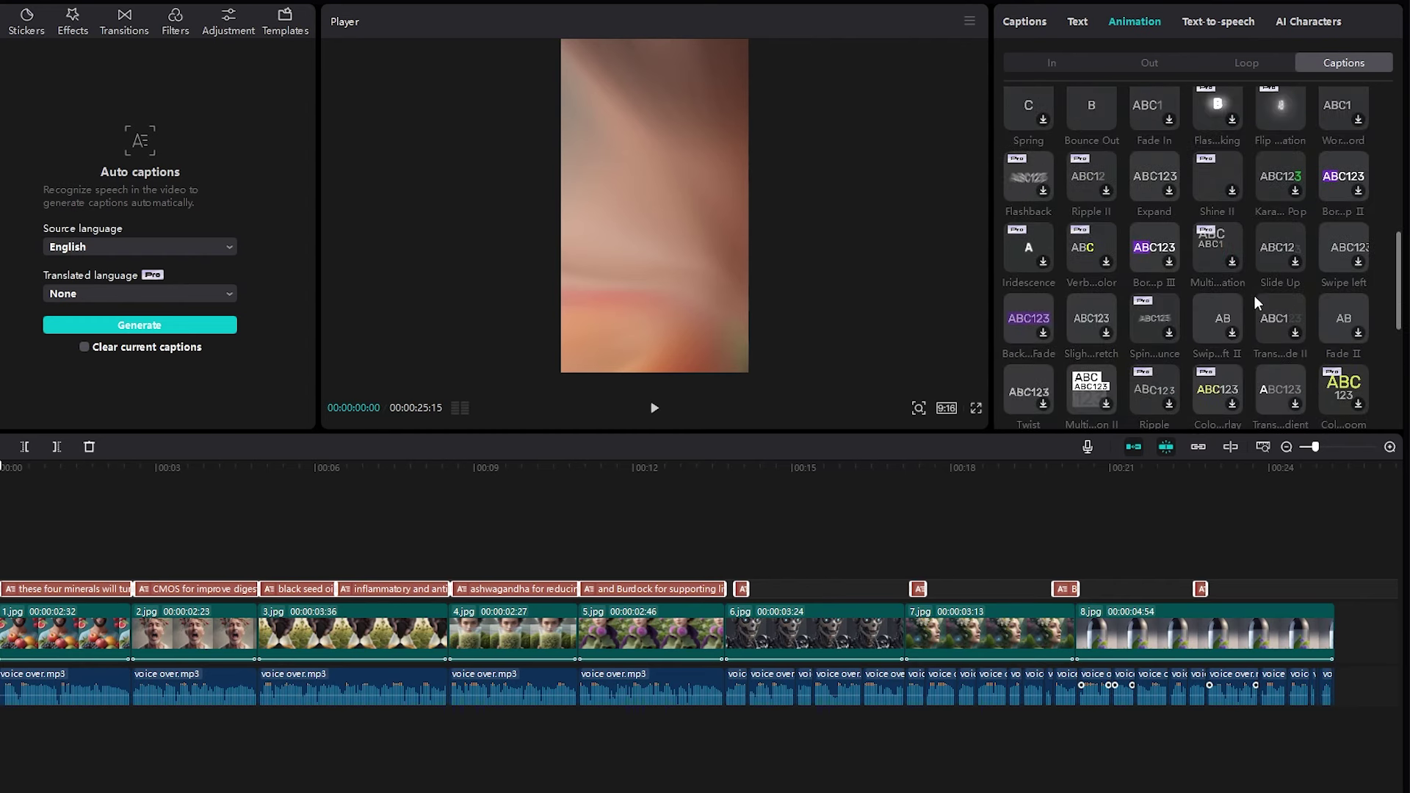
click(654, 407)
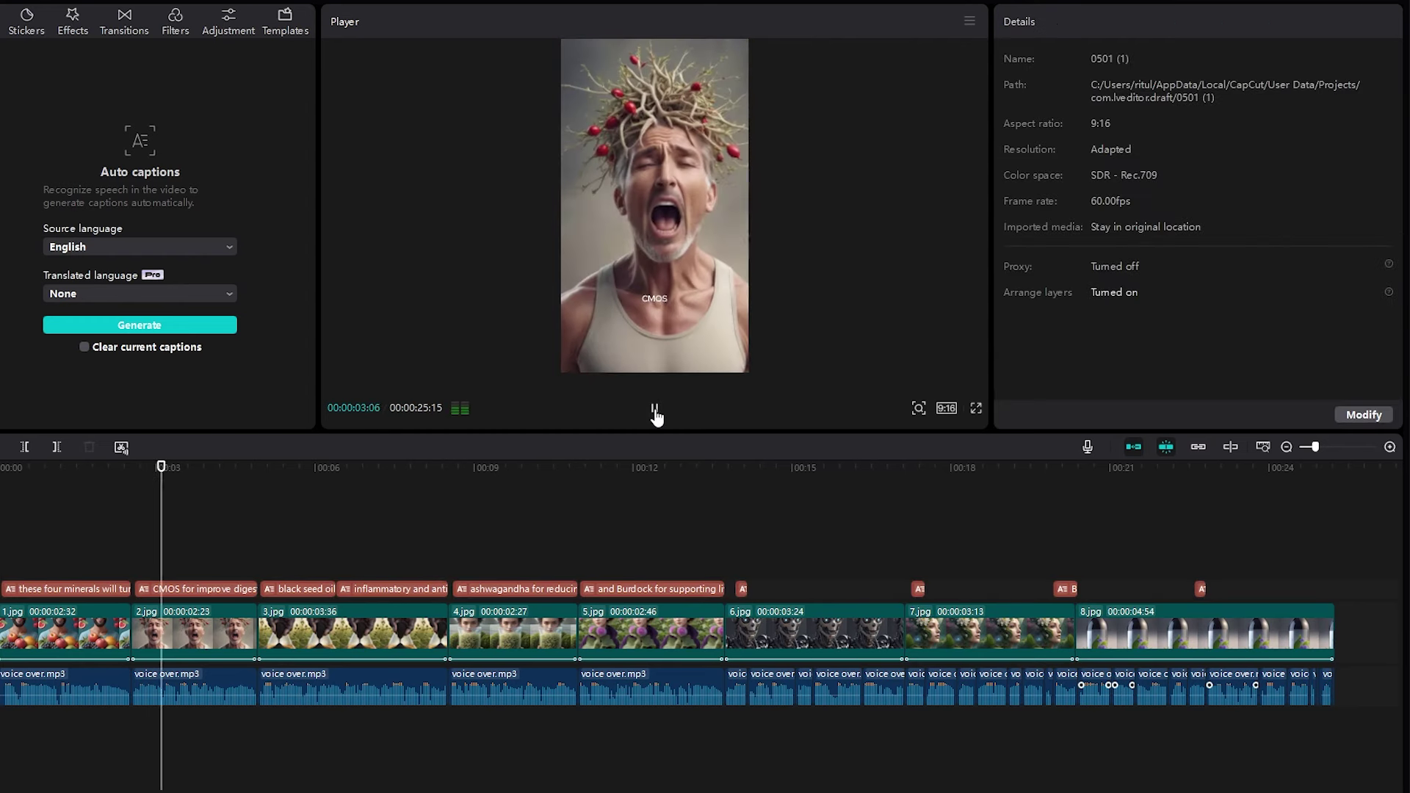
drag(1231, 587, 111, 548)
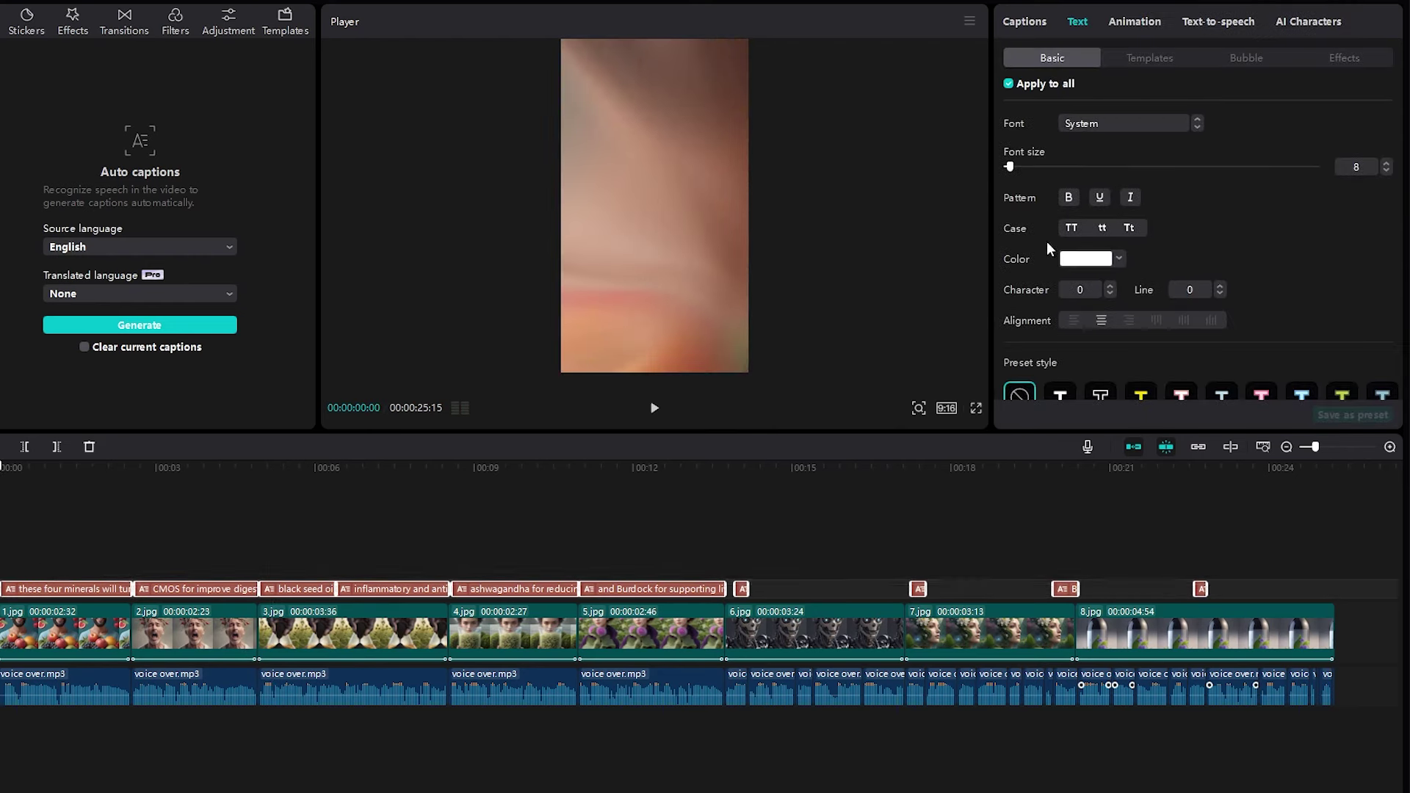
click(1125, 123)
- Set the captions' Position Y to 0, turn on Glow, and open the caption colour picker
scroll(1314, 235, down, 4)
text(0)
scroll(1267, 358, down, 2)
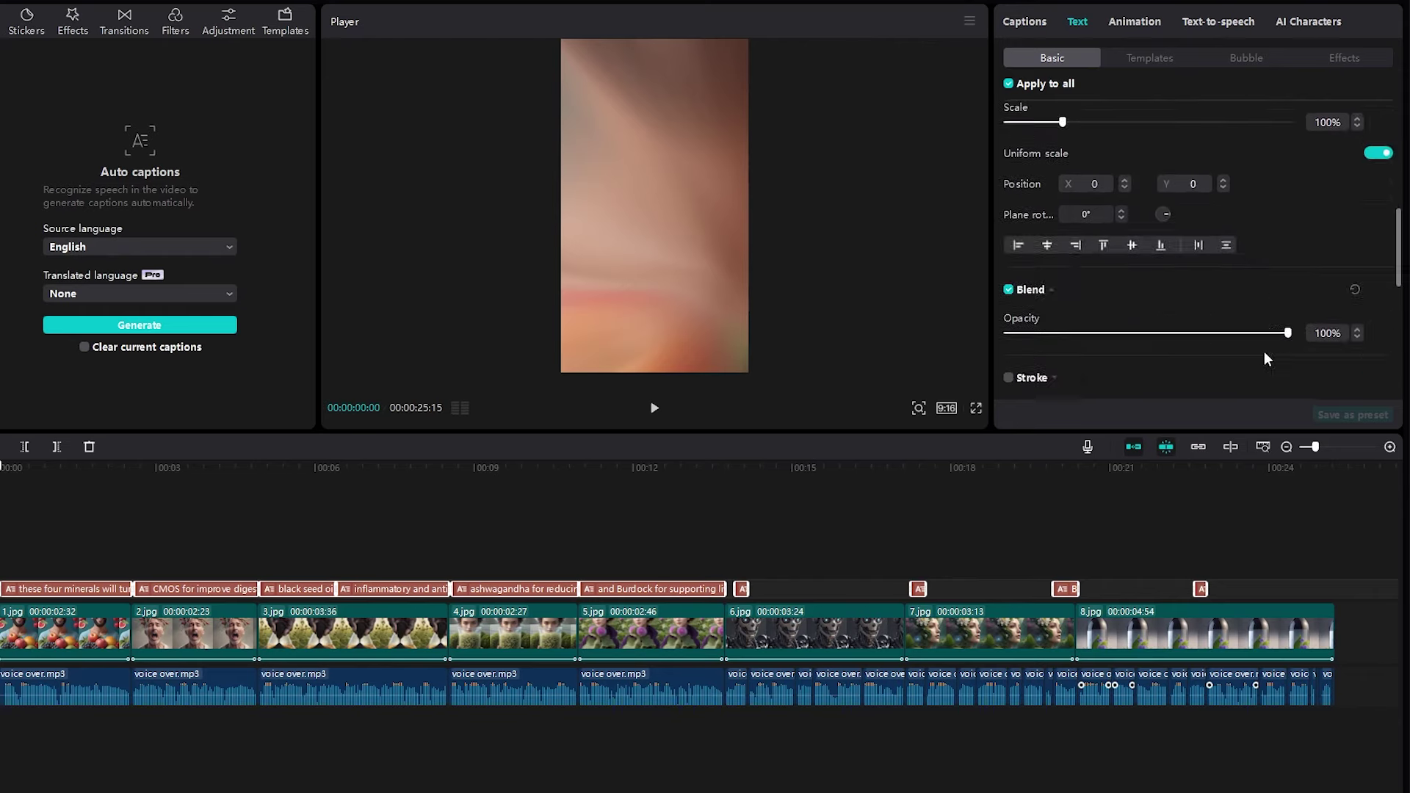
click(1008, 279)
click(1110, 379)
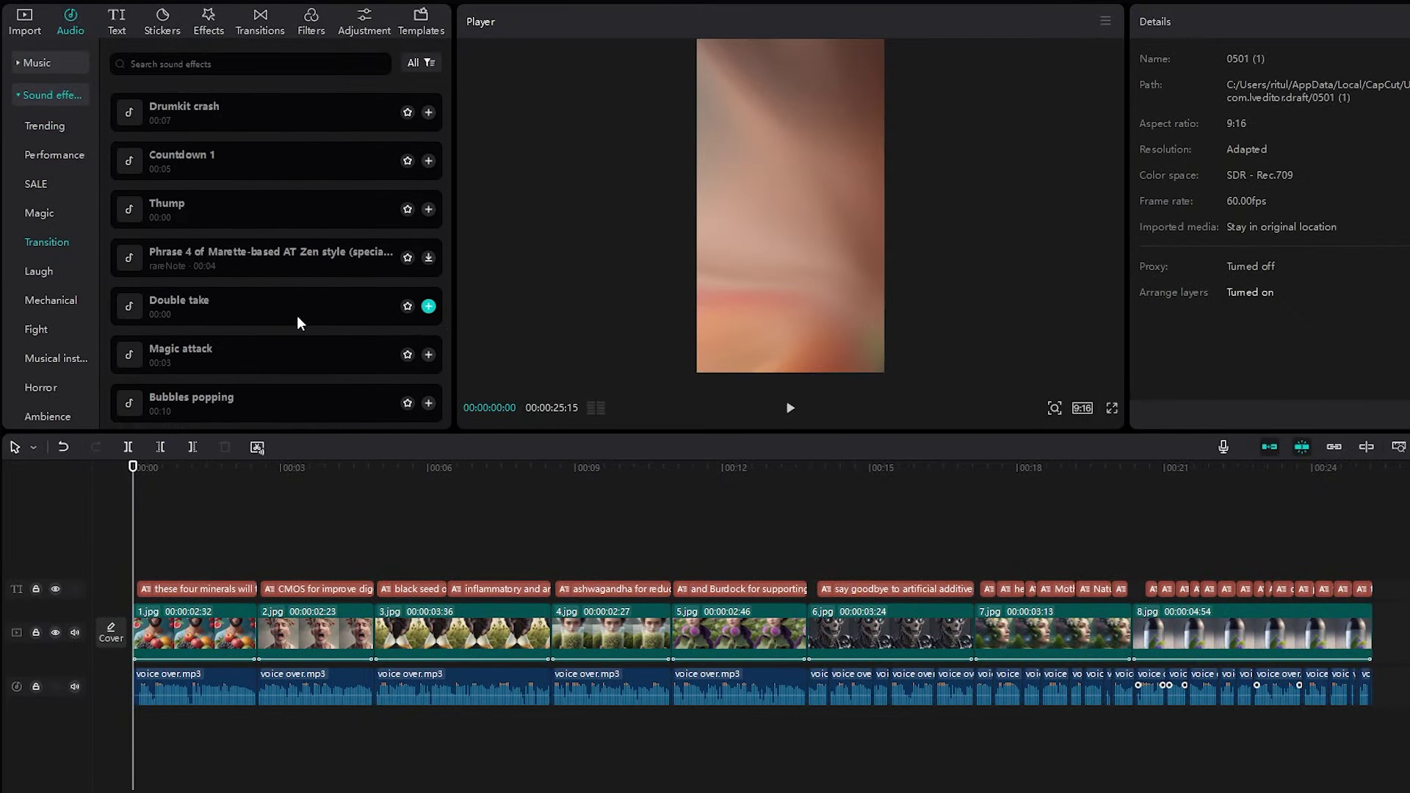
- Add and place the Double take transition sound, and lower the music volume to -12.0 dB
click(428, 305)
drag(422, 718, 382, 727)
scroll(208, 296, down, 15)
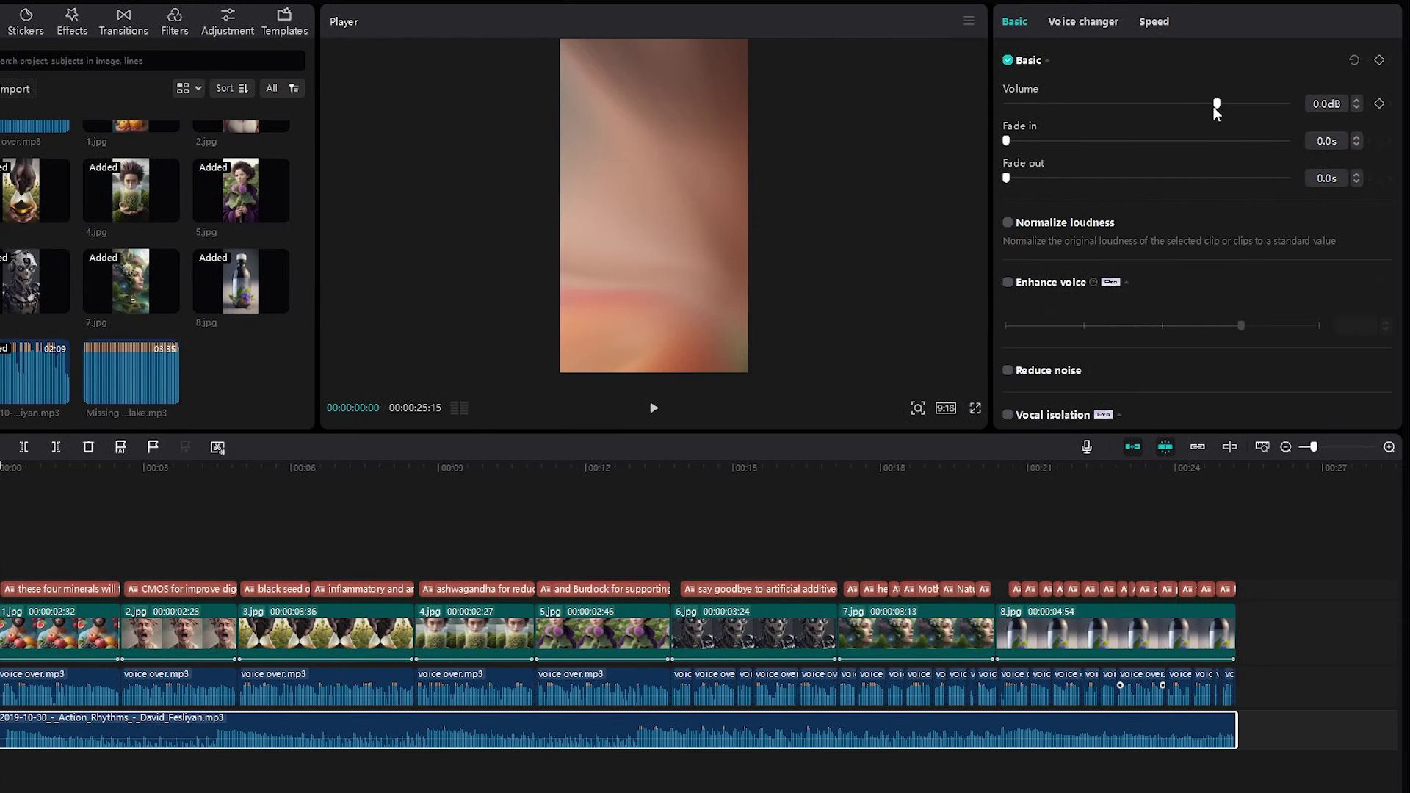
drag(1213, 108, 1173, 103)
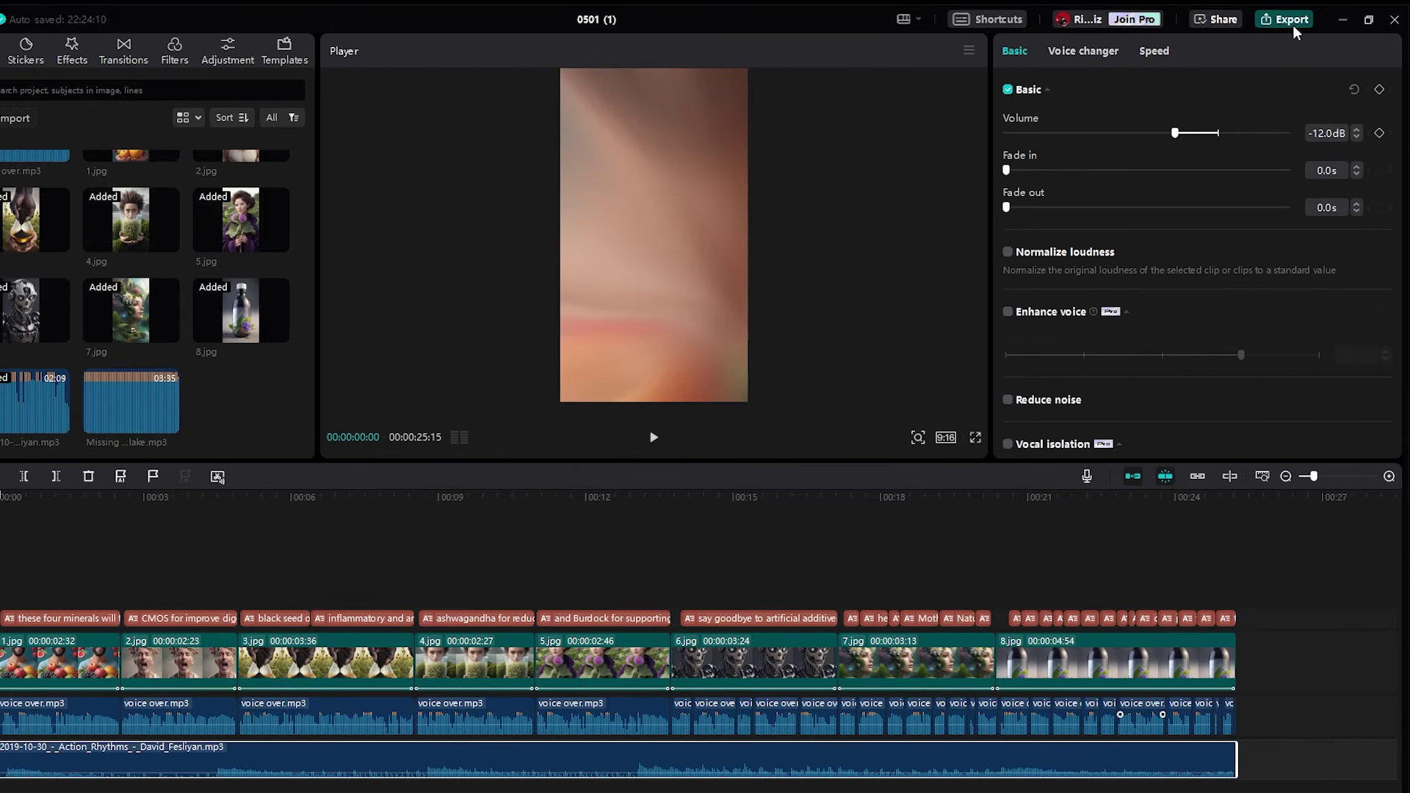
click(1291, 21)
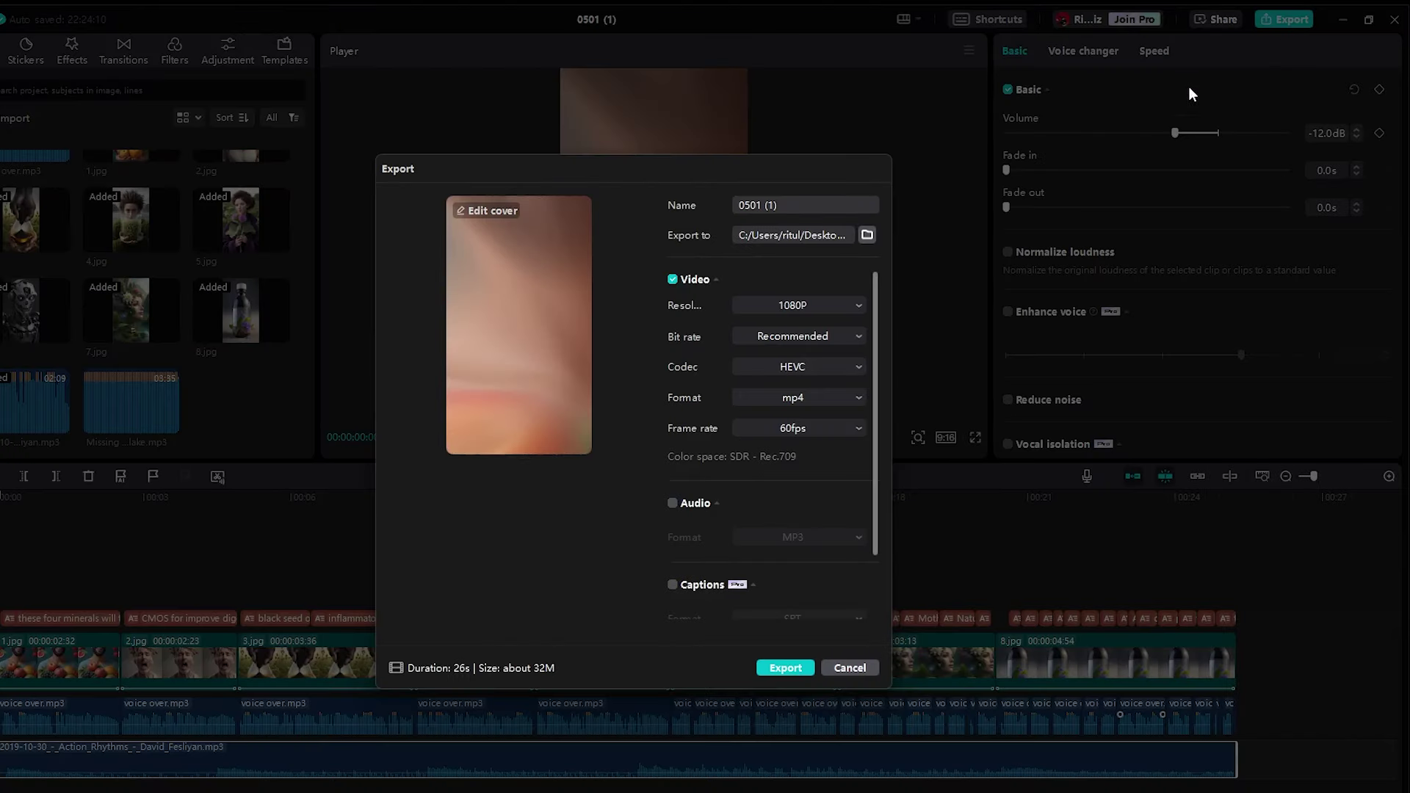
- Review the export resolution choices for the 1080P mp4 output
click(855, 316)
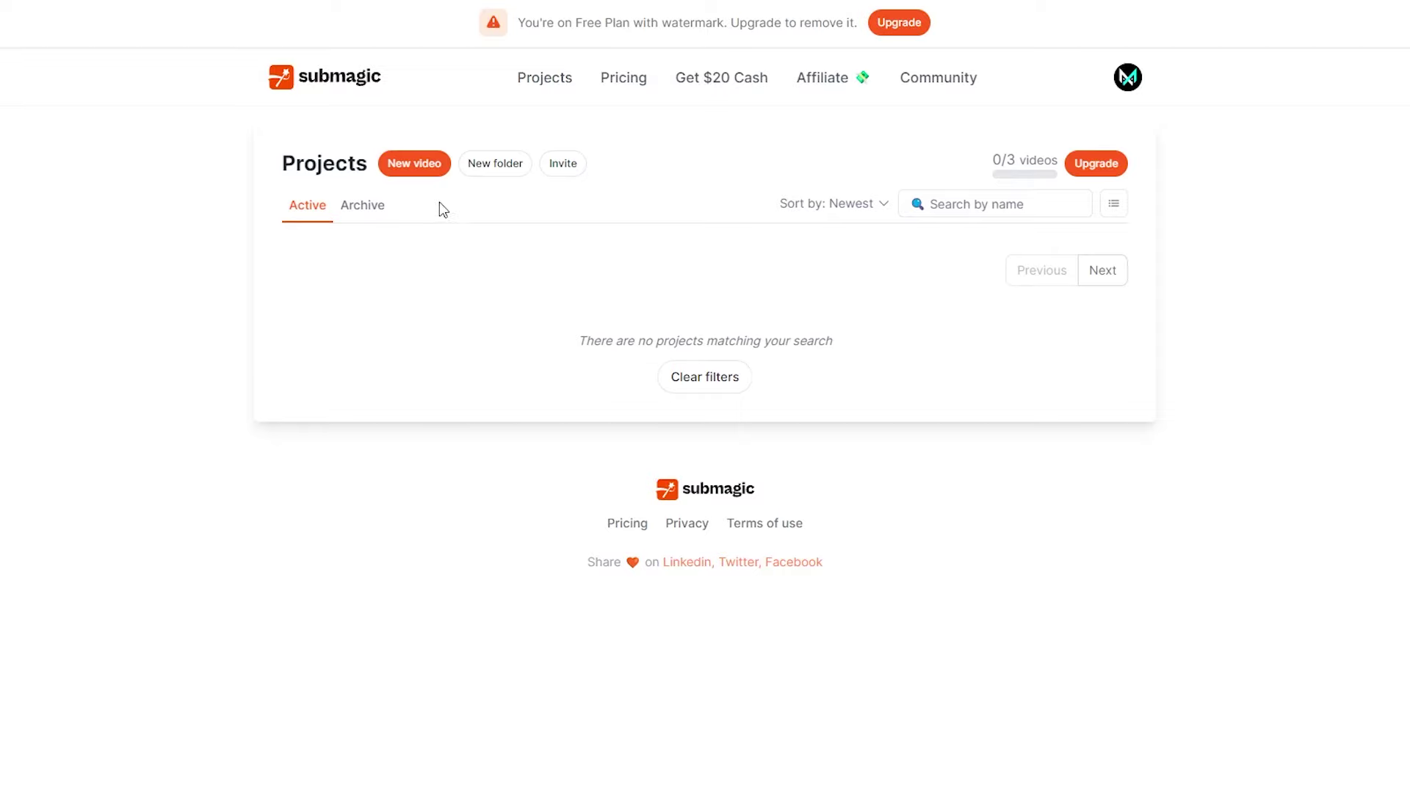
- Create a new Submagic video project by uploading the exported CapCut mp4
click(417, 164)
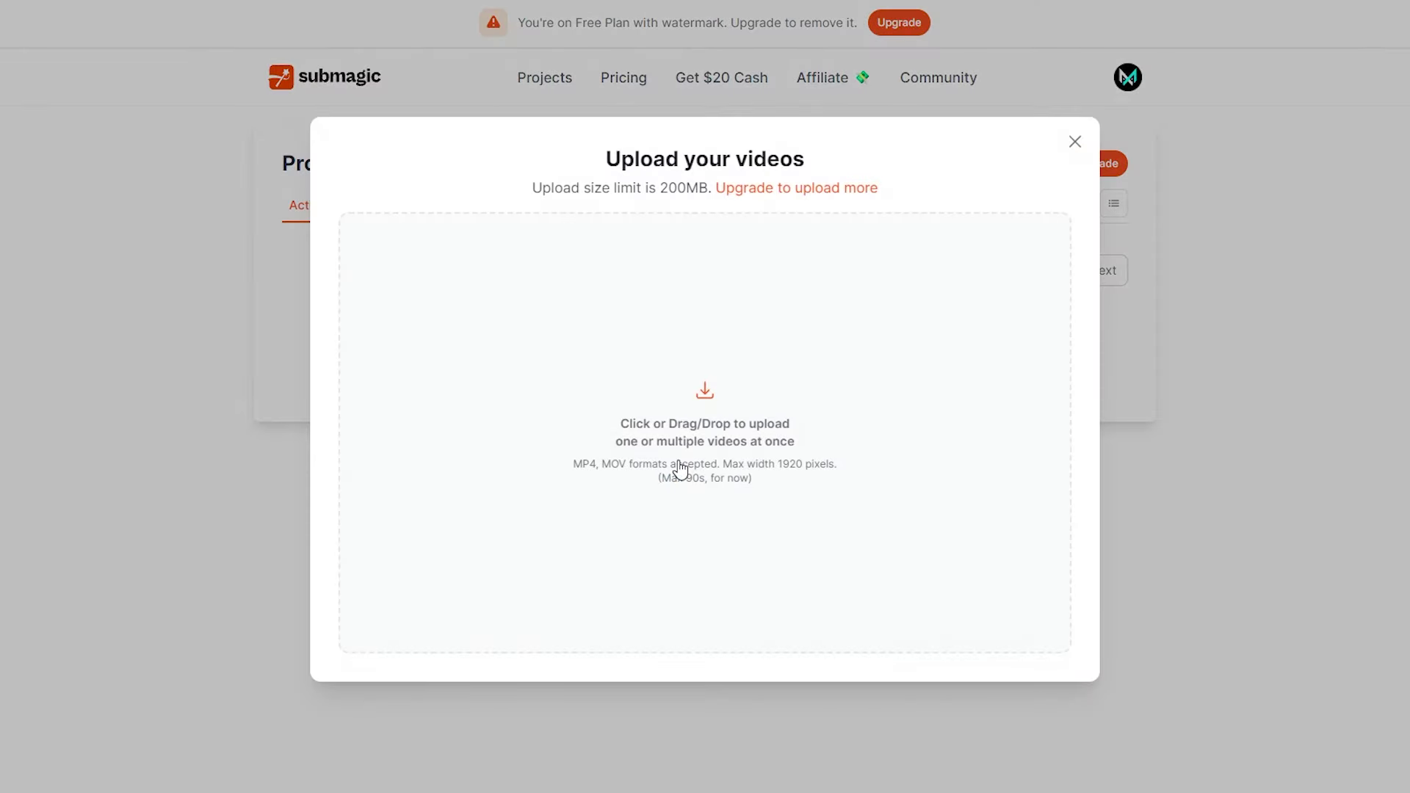
click(680, 470)
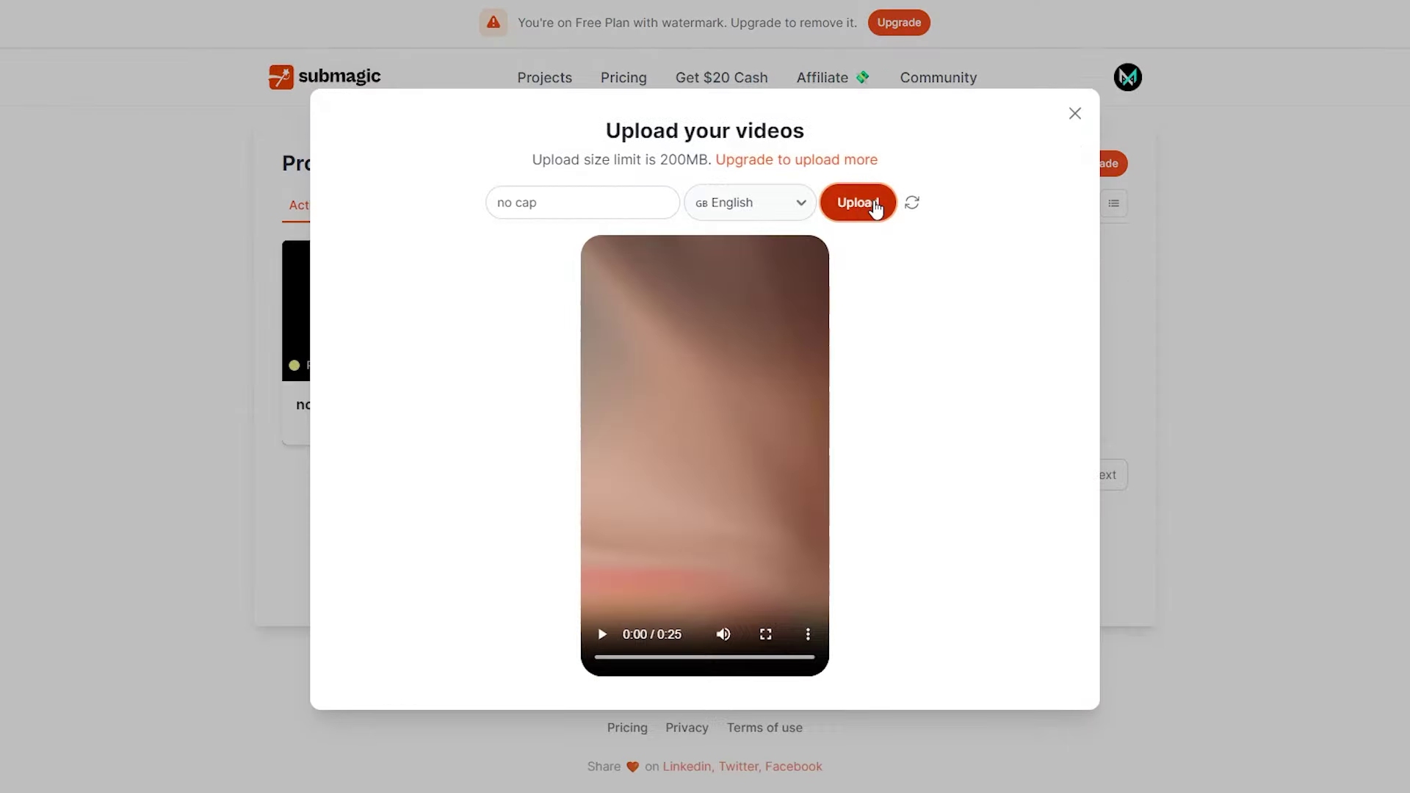
click(871, 206)
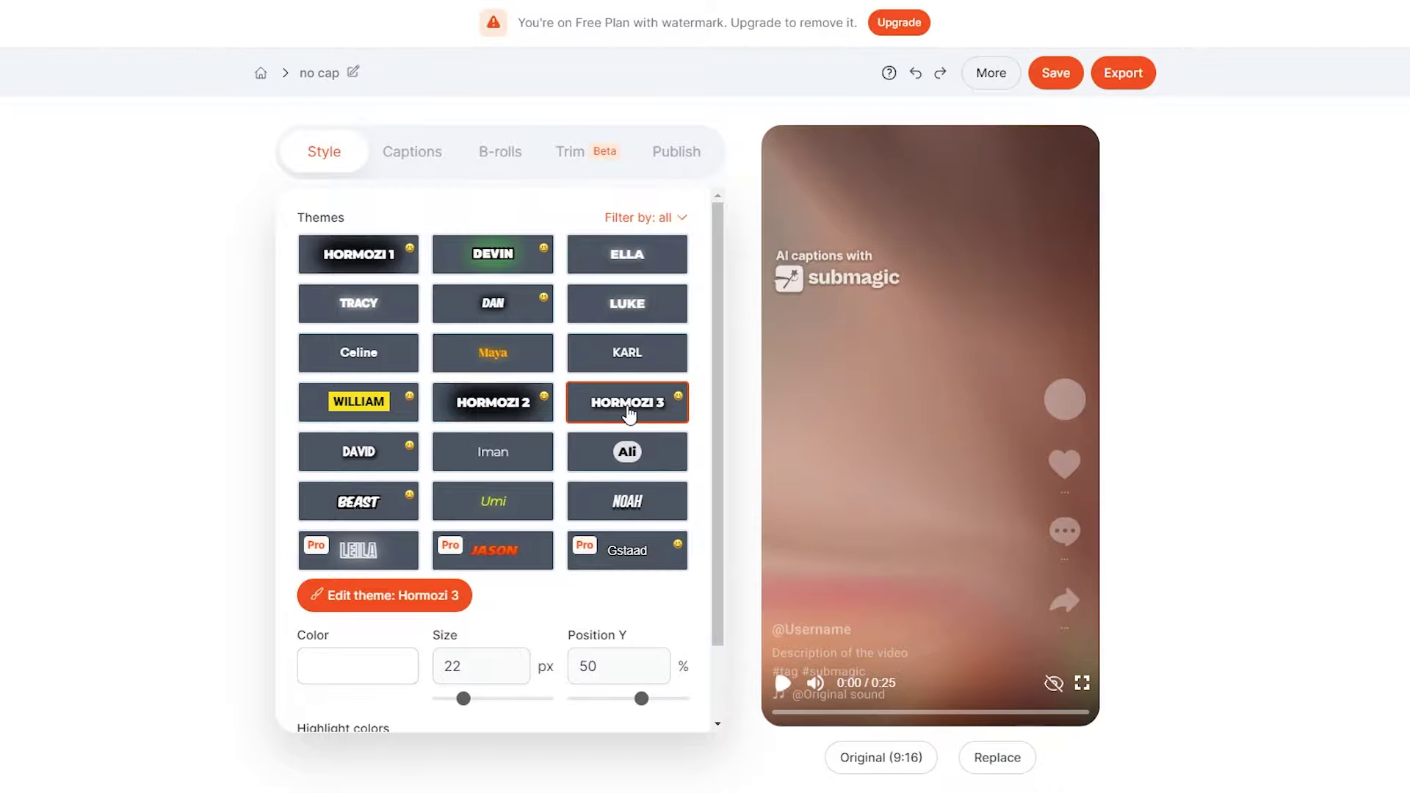
- Play, pause and replay the preview to check the 35 px Hormozi 3 captions
click(783, 682)
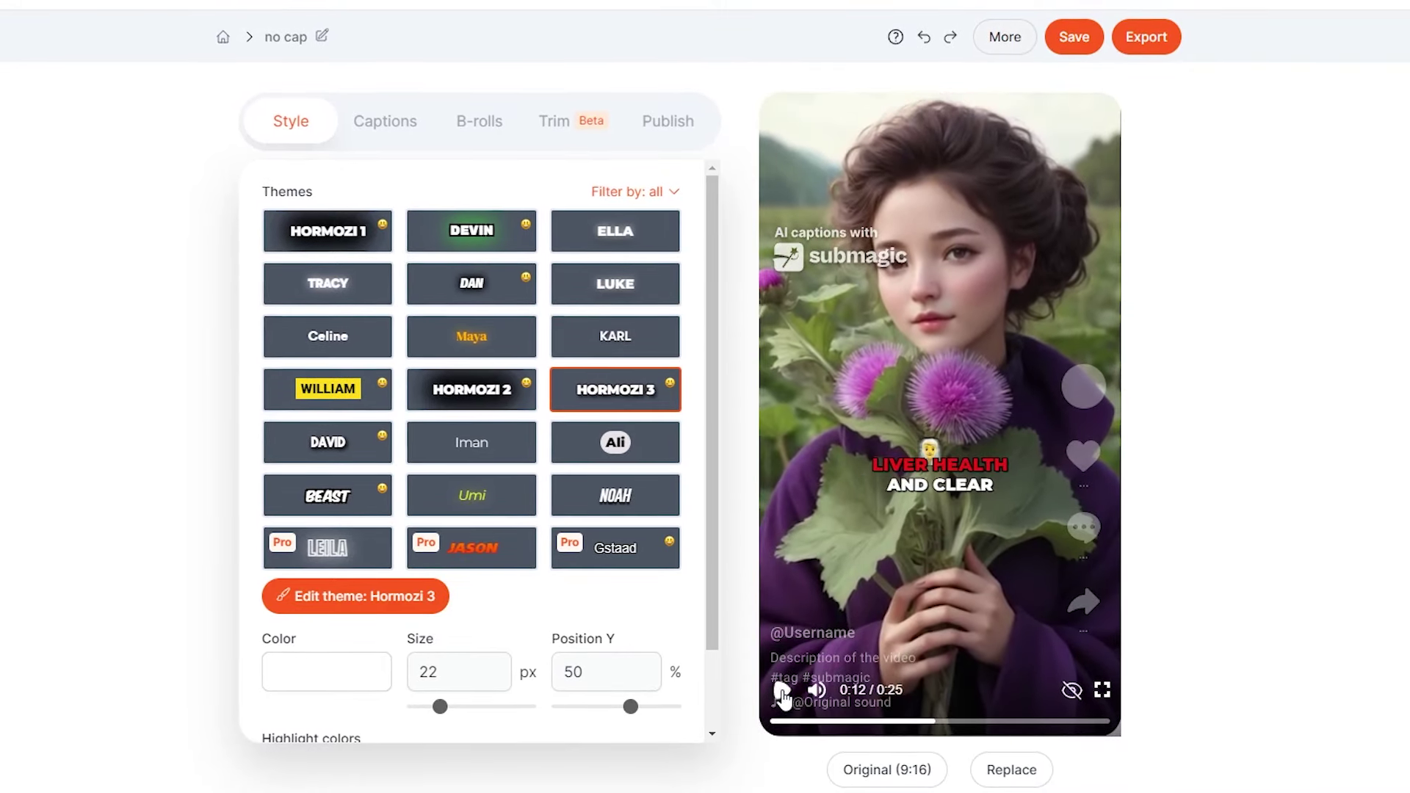
click(781, 692)
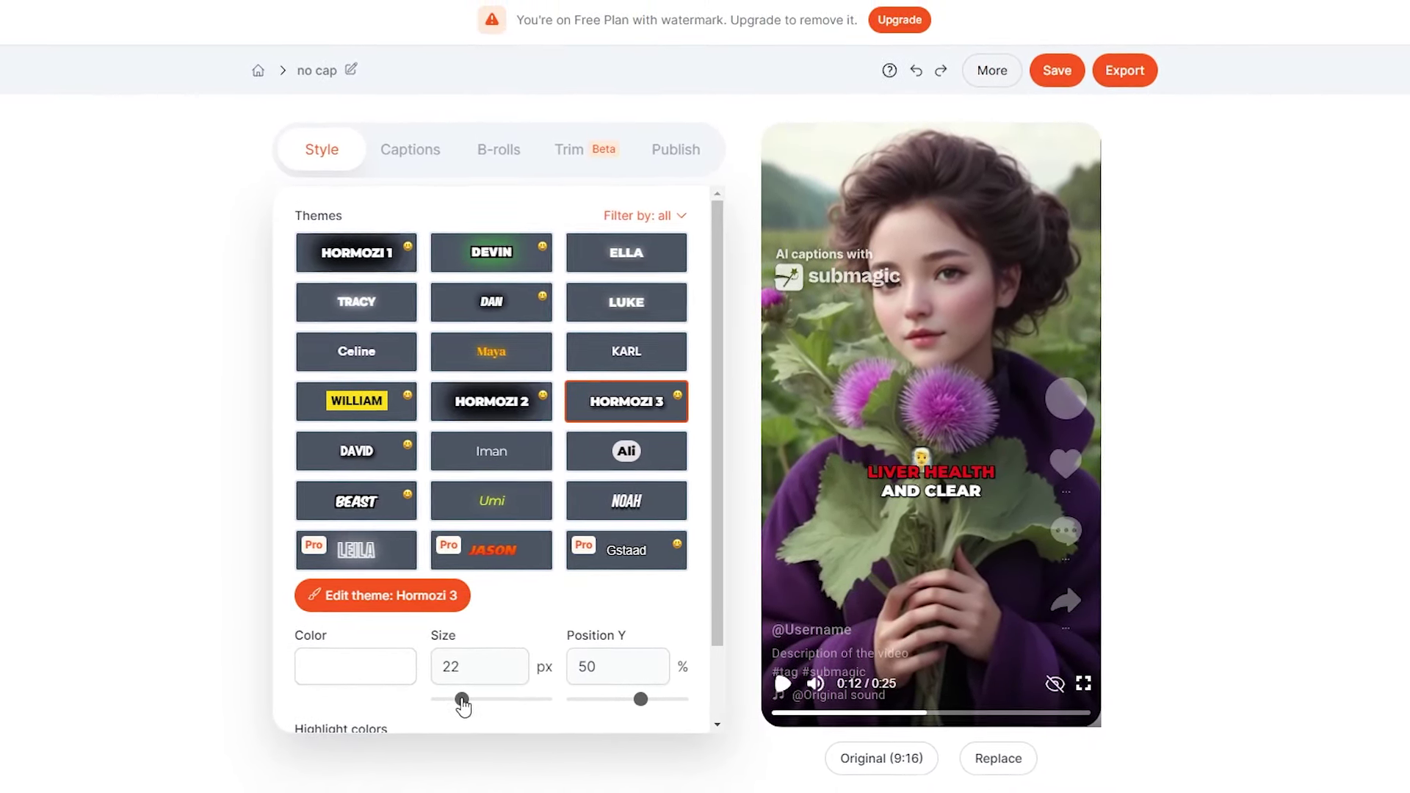
click(782, 686)
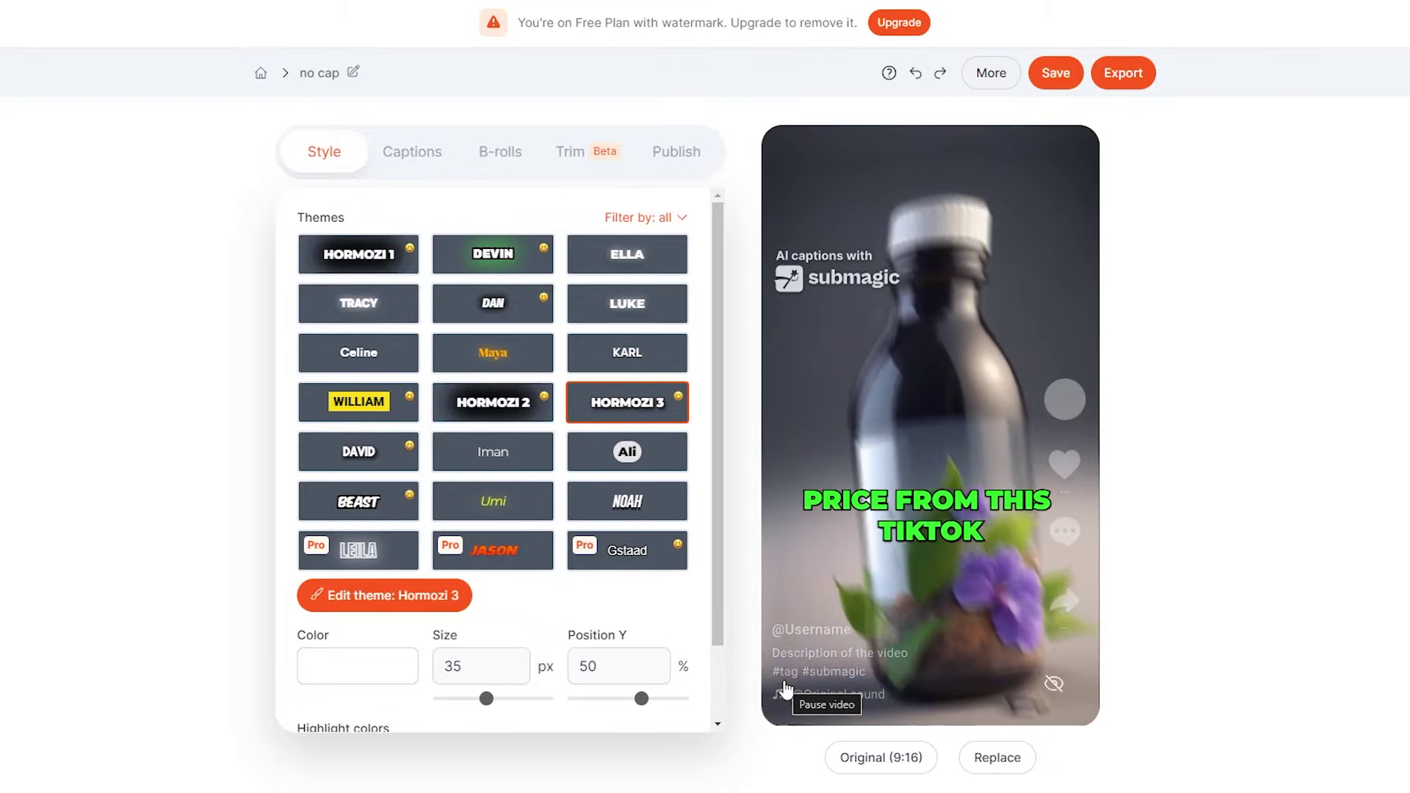
click(784, 689)
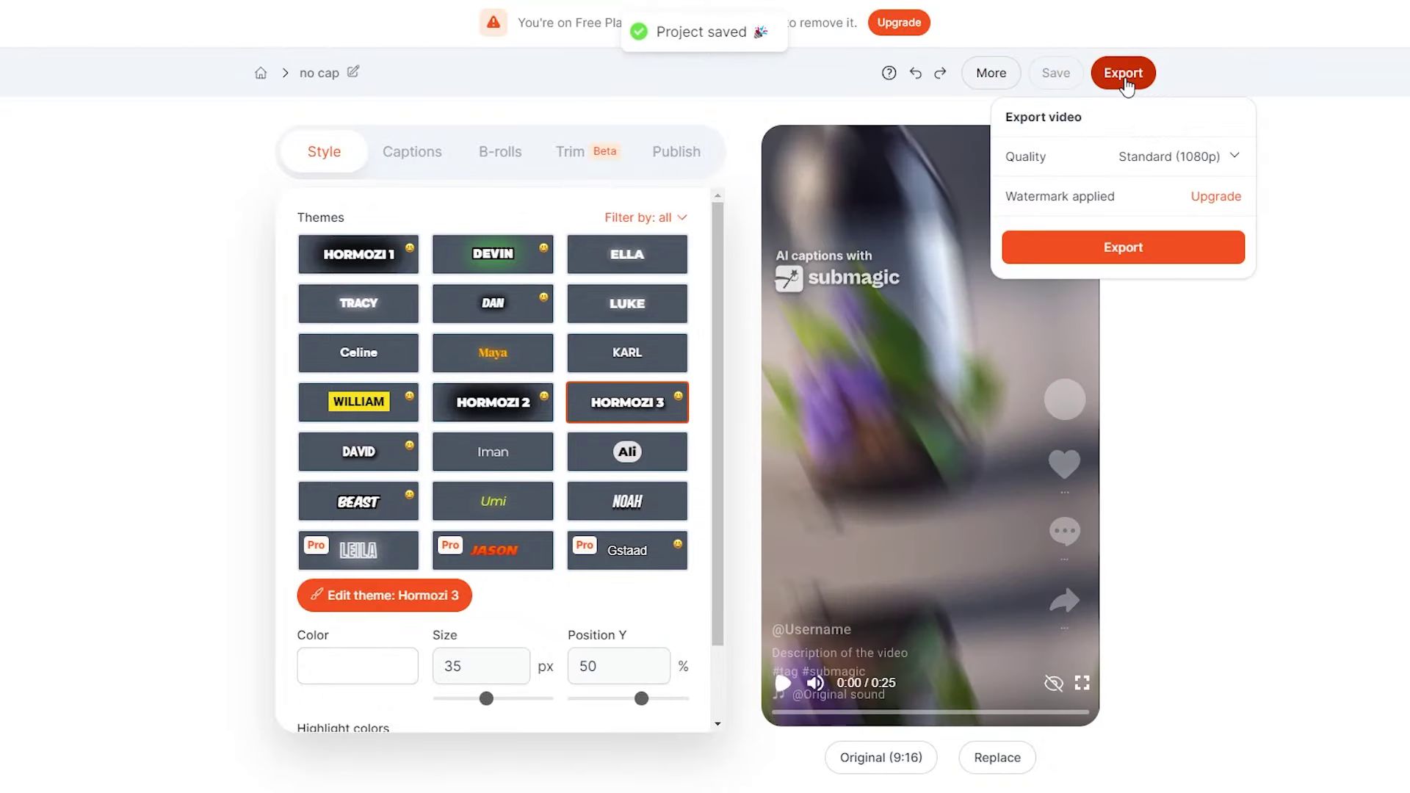